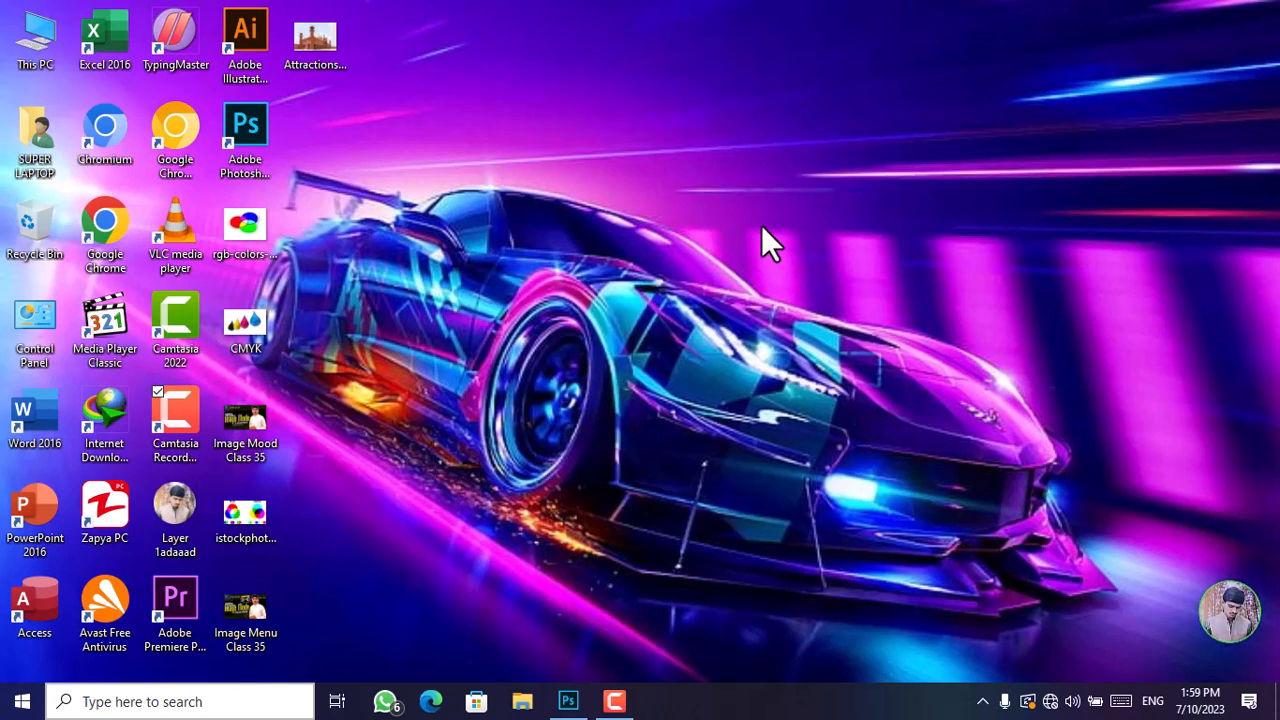
Launch Adobe Photoshop.
{"action": "double_click", "coordinate": [261, 123]}
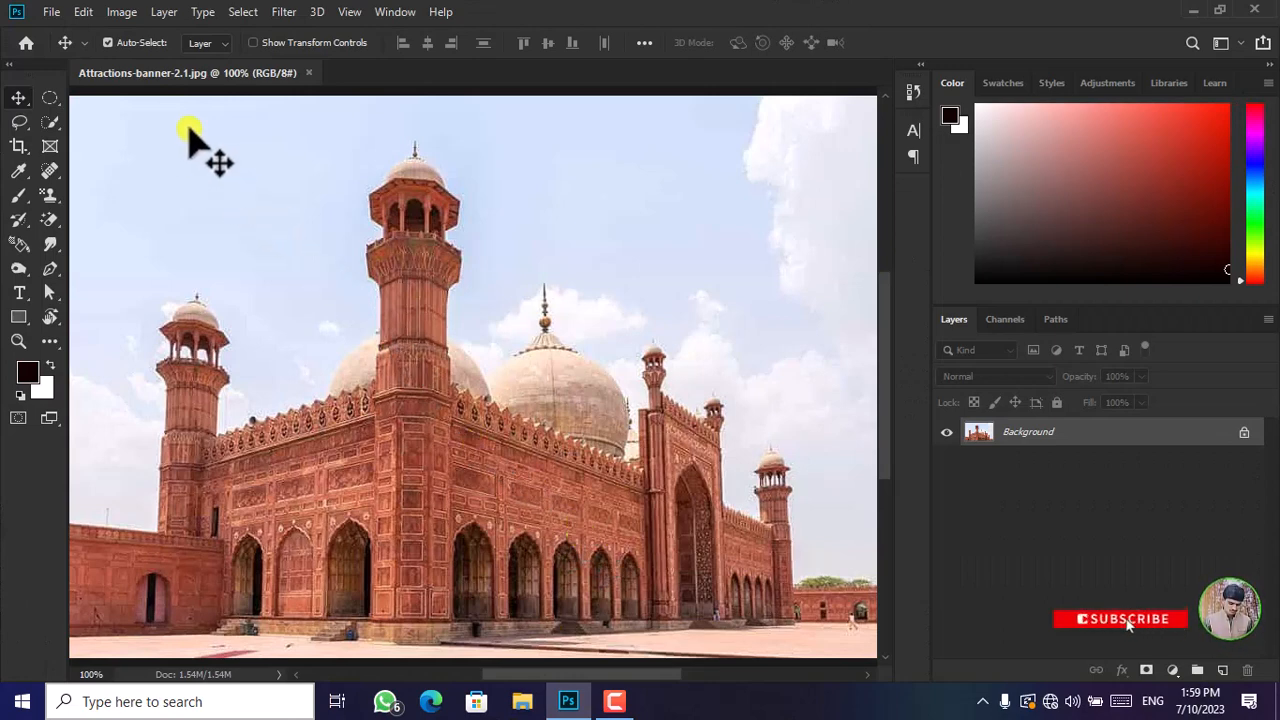
{"action": "left_click", "coordinate": [129, 14]}
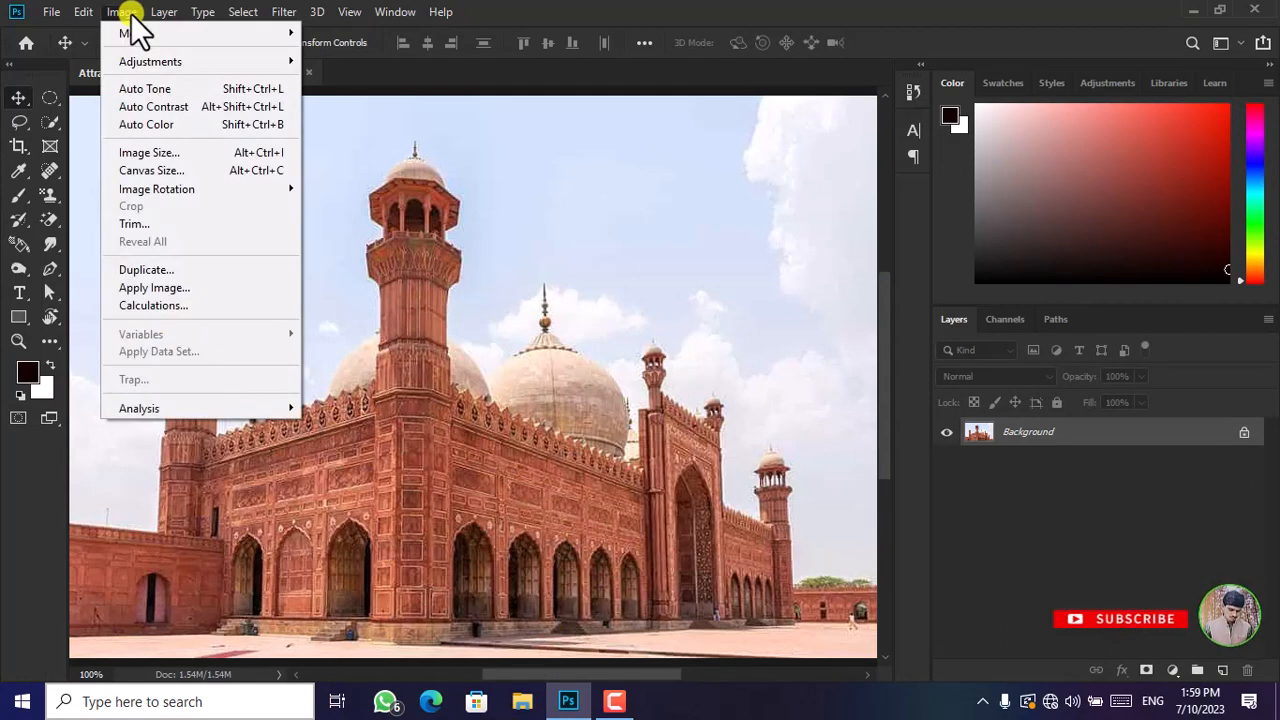
{"action": "mouse_move", "coordinate": [170, 53]}
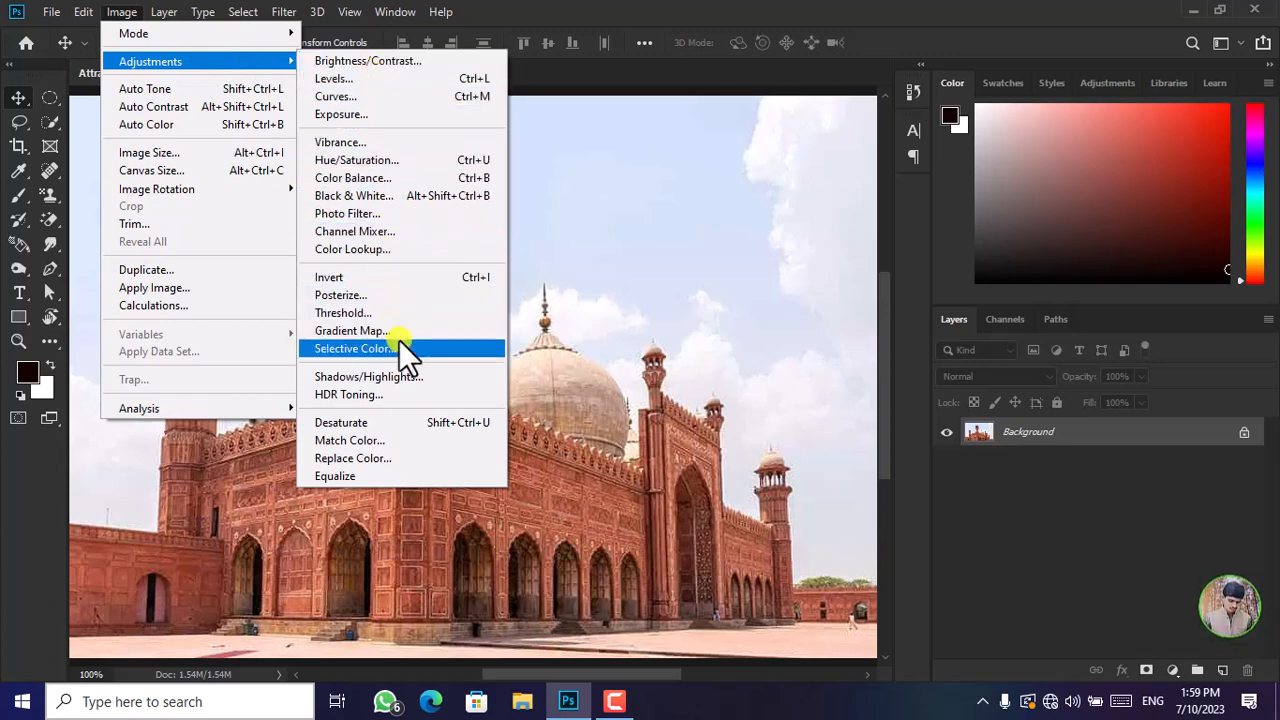
{"action": "left_click", "coordinate": [383, 62]}
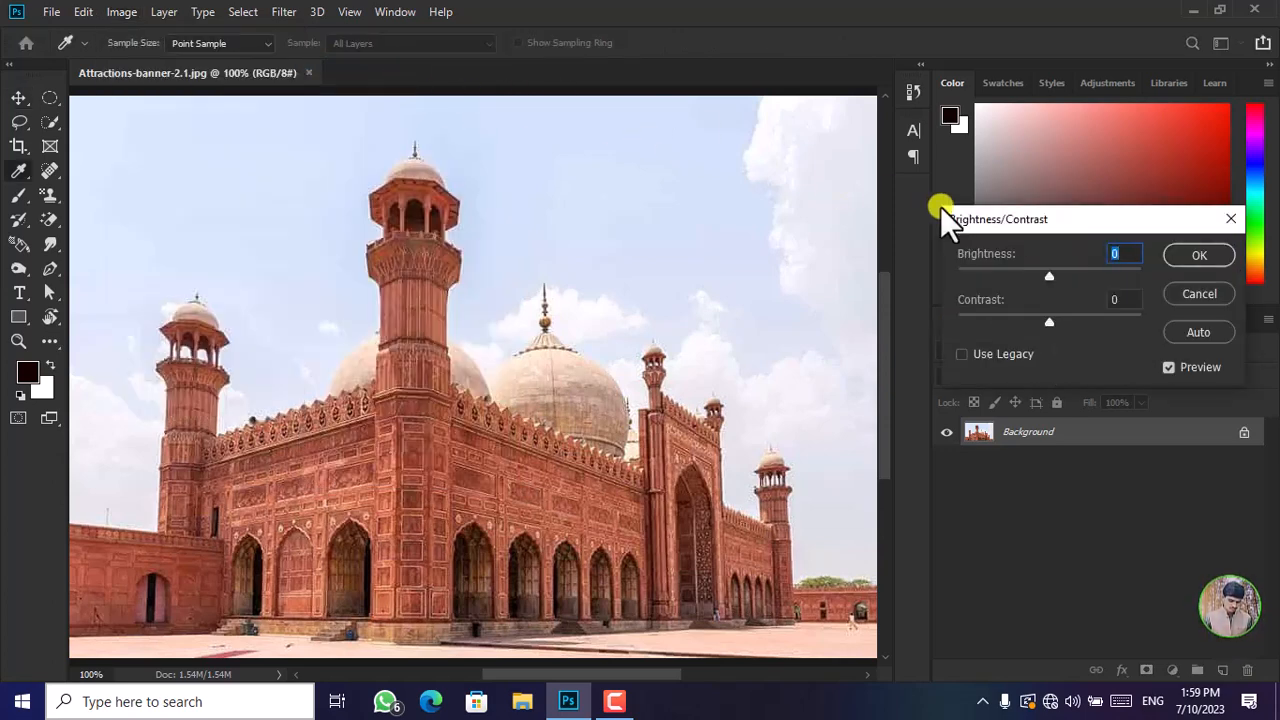
{"action": "left_click_drag", "start_coordinate": [1116, 218], "coordinate": [1126, 117]}
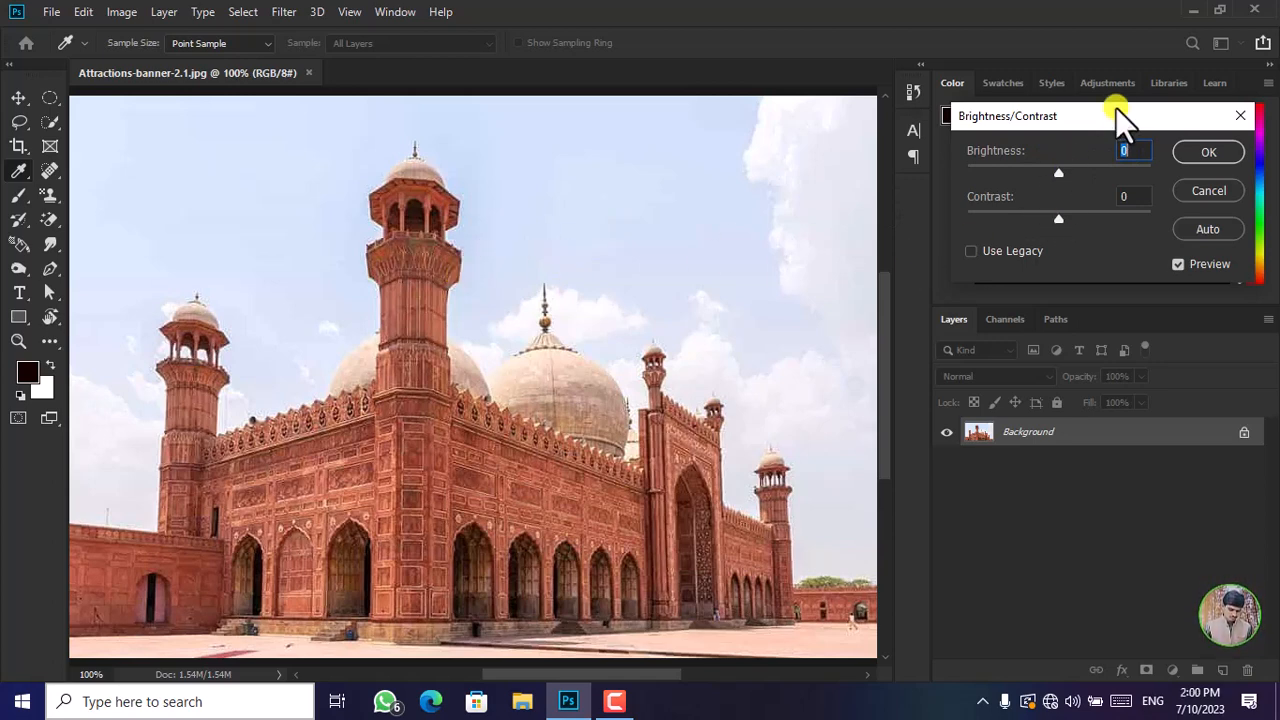
{"action": "mouse_move", "coordinate": [1111, 116]}
{"action": "left_mouse_down"}
{"action": "mouse_move", "coordinate": [1099, 109]}
{"action": "mouse_move", "coordinate": [1132, 115]}
{"action": "left_mouse_up"}
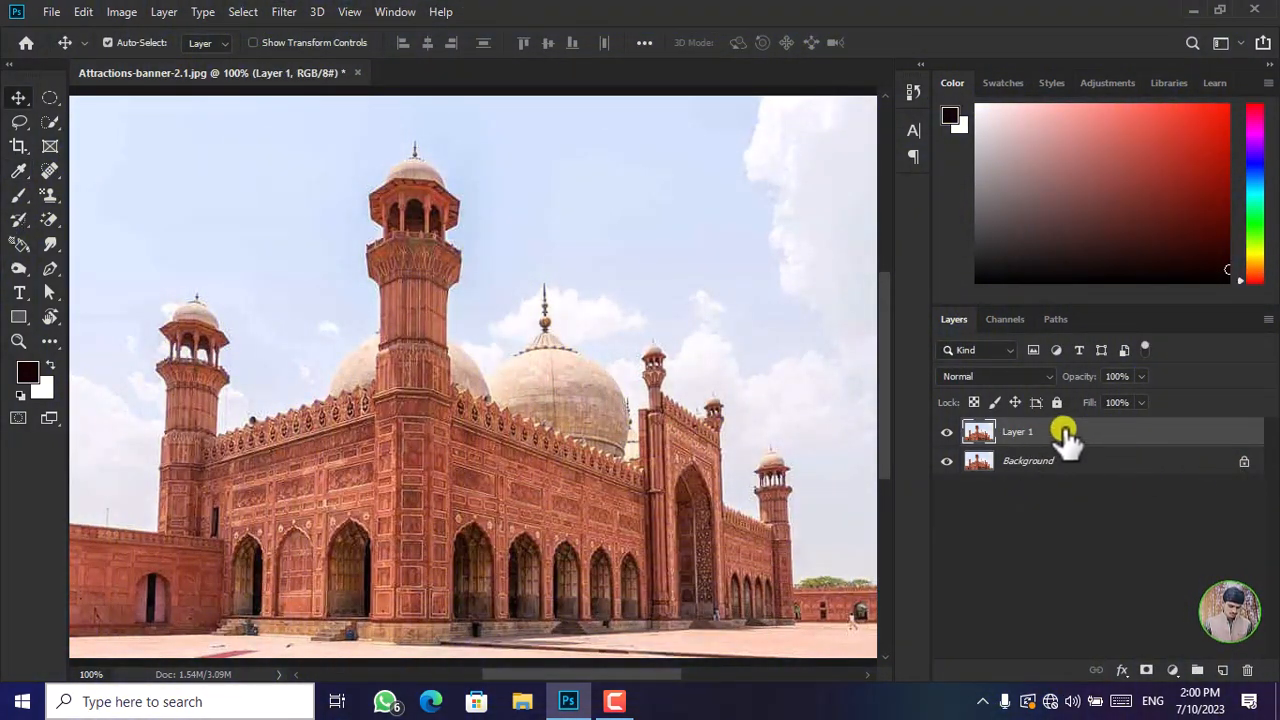
Open the Brightness/Contrast adjustment for Layer 1 and place its dialog clear of the mosque image.
{"action": "left_click", "coordinate": [121, 12]}
{"action": "mouse_move", "coordinate": [160, 14]}
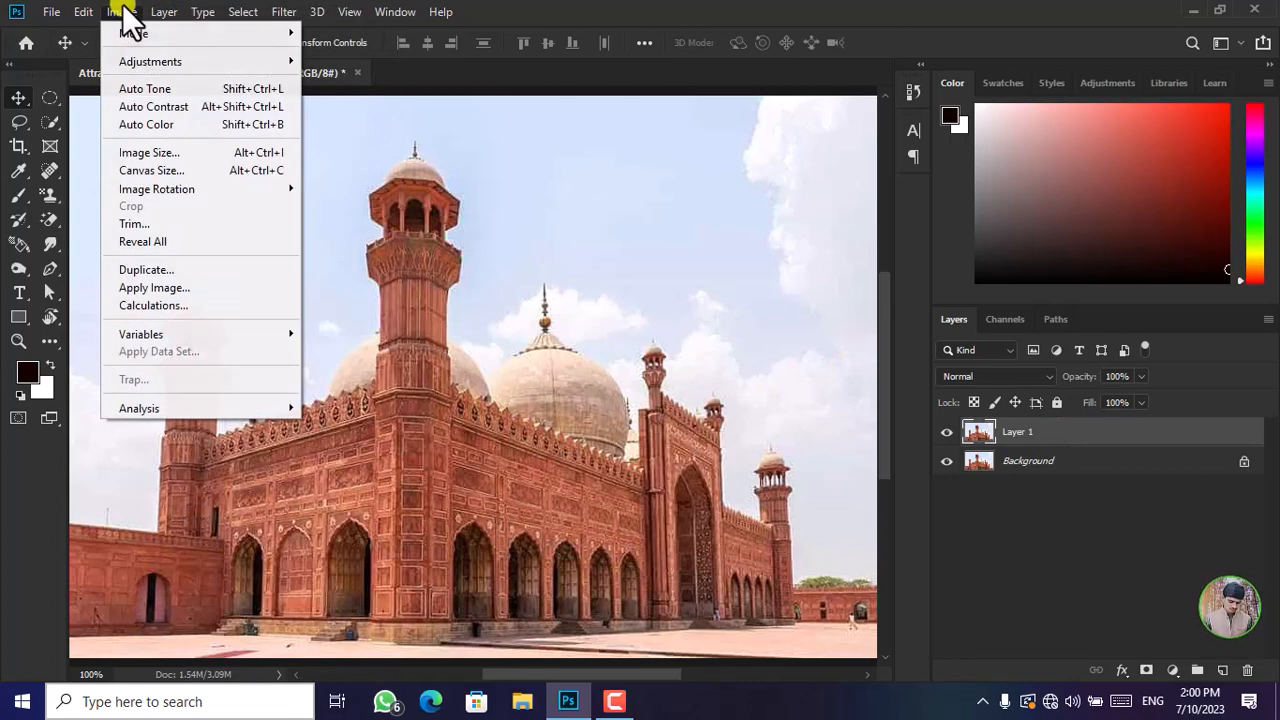
{"action": "mouse_move", "coordinate": [151, 60]}
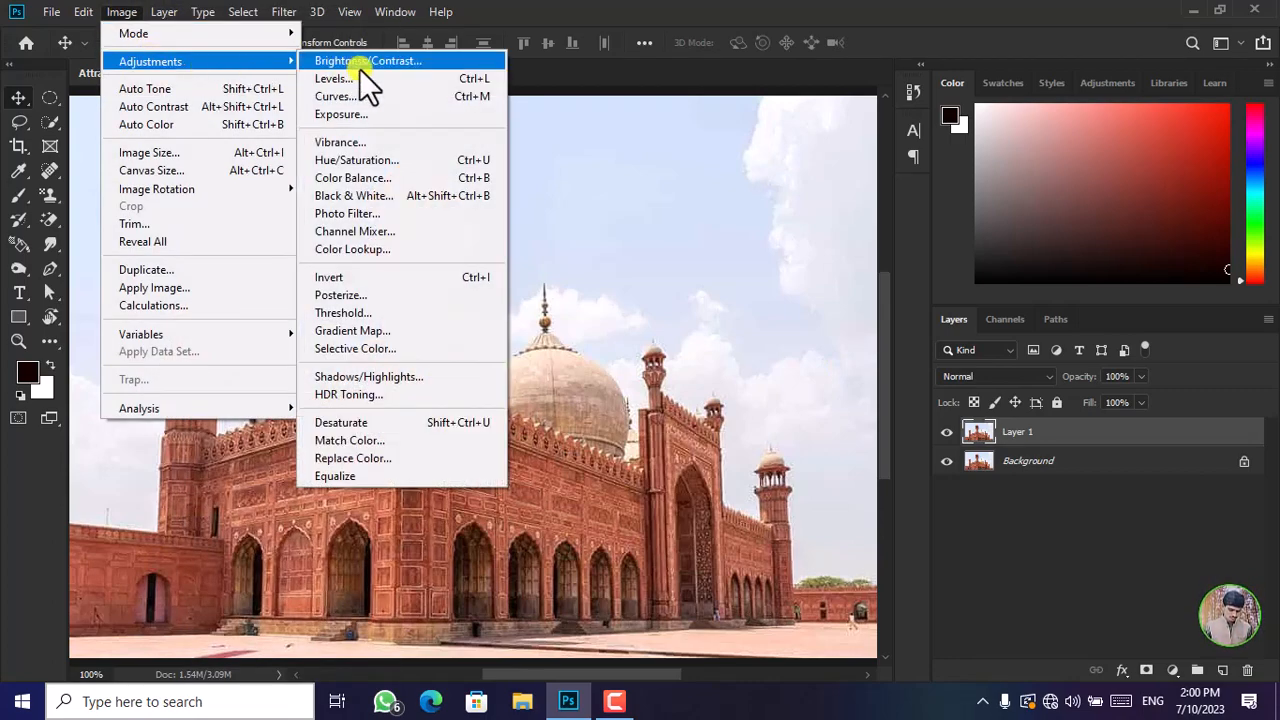
{"action": "left_click", "coordinate": [359, 65]}
{"action": "left_click_drag", "start_coordinate": [639, 152], "coordinate": [1092, 118]}
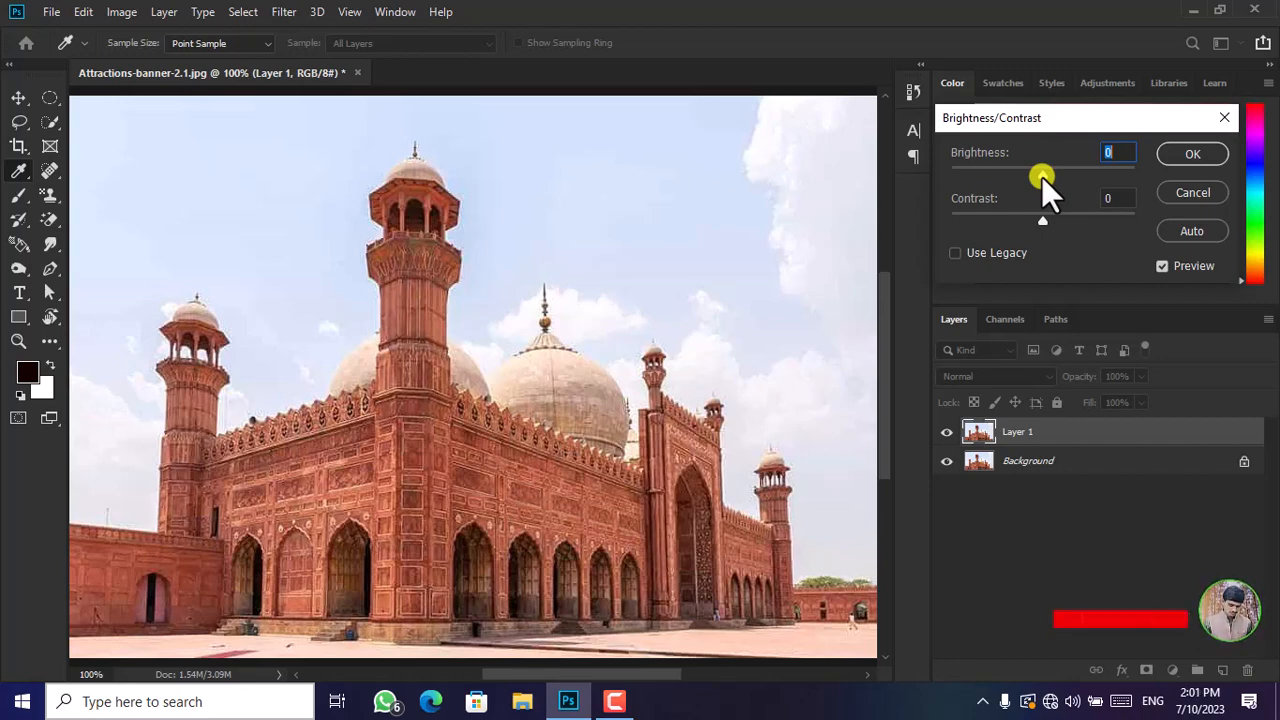
Try a brightness of 24 on Layer 1 with contrast values of 33, 8 and 20.
{"action": "mouse_move", "coordinate": [1042, 177]}
{"action": "left_mouse_down"}
{"action": "mouse_move", "coordinate": [960, 175]}
{"action": "mouse_move", "coordinate": [1166, 178]}
{"action": "mouse_move", "coordinate": [1049, 163]}
{"action": "mouse_move", "coordinate": [1081, 168]}
{"action": "mouse_move", "coordinate": [1057, 174]}
{"action": "left_mouse_up"}
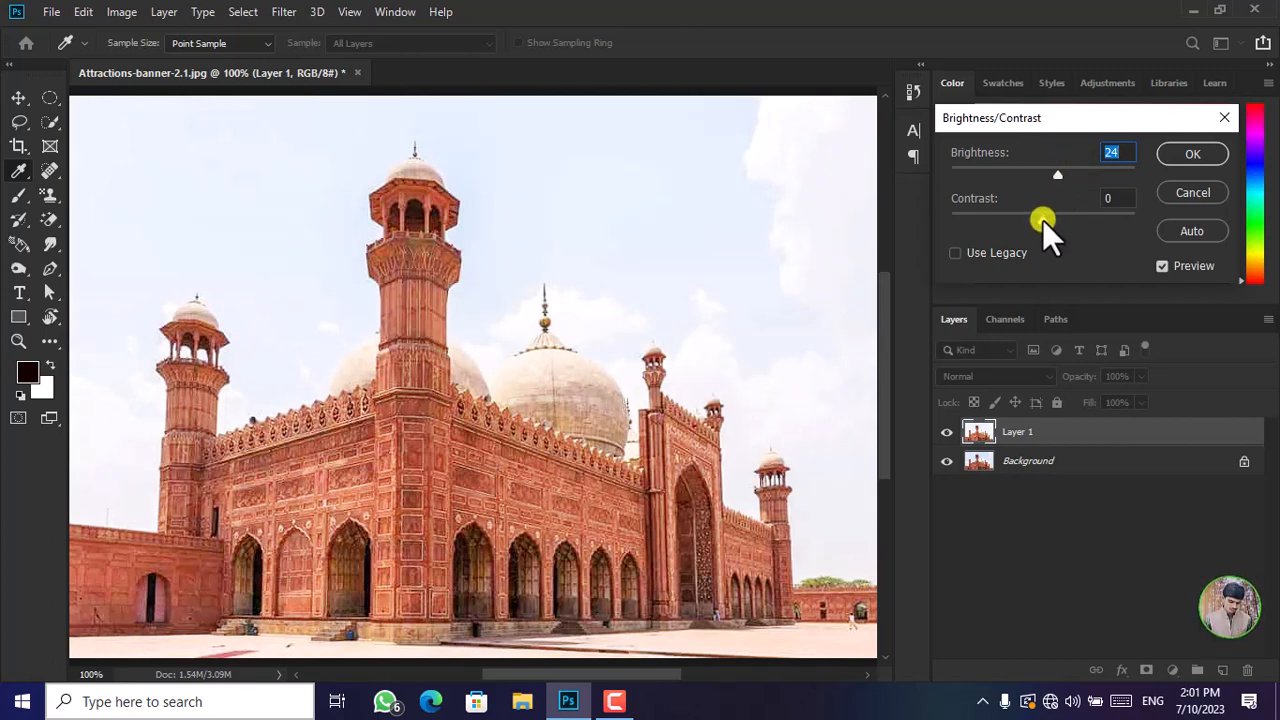
{"action": "left_click_drag", "start_coordinate": [1042, 219], "coordinate": [1076, 215]}
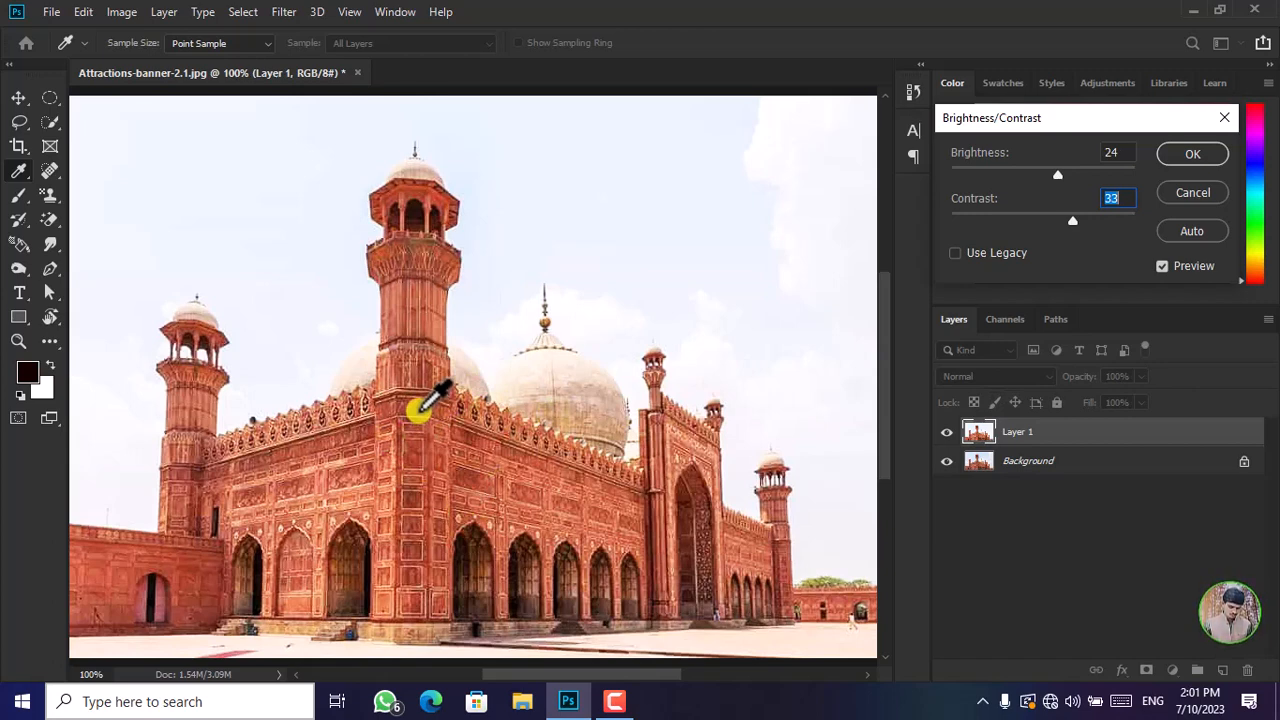
{"action": "type", "text": "8"}
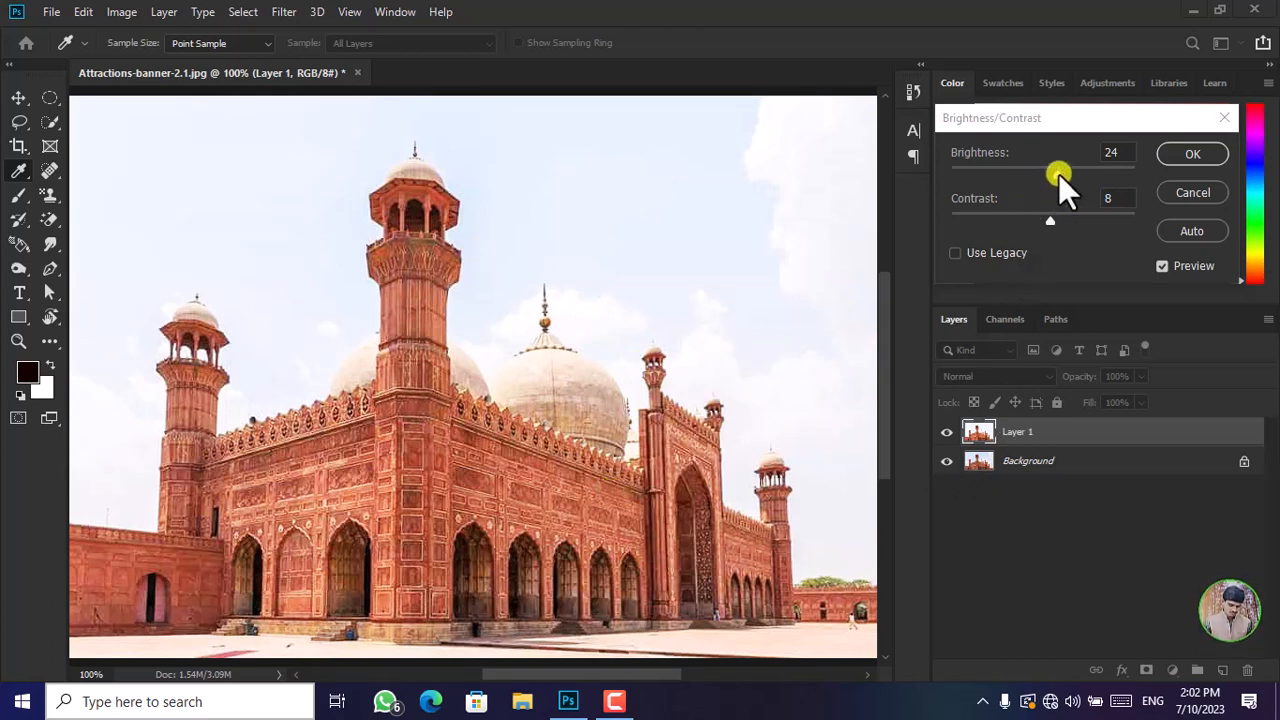
{"action": "left_click", "coordinate": [1058, 173]}
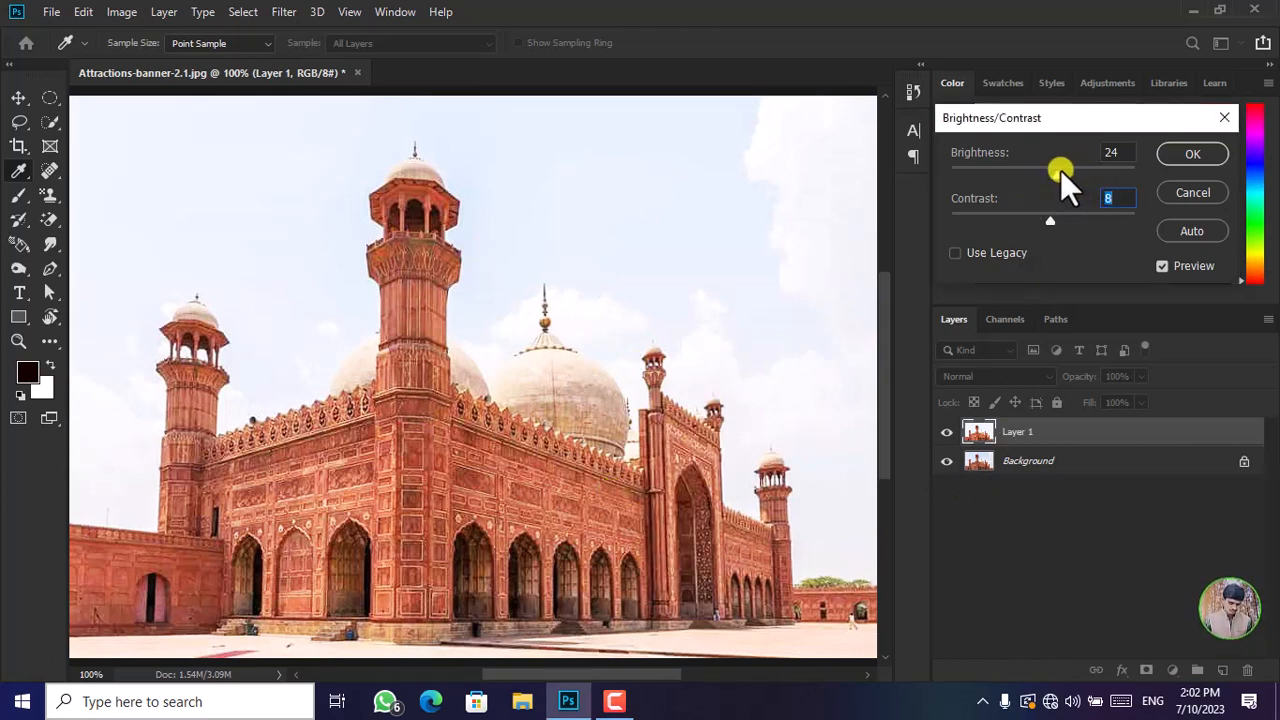
{"action": "mouse_move", "coordinate": [1060, 171]}
{"action": "left_mouse_down"}
{"action": "mouse_move", "coordinate": [1075, 177]}
{"action": "mouse_move", "coordinate": [1057, 176]}
{"action": "left_mouse_up"}
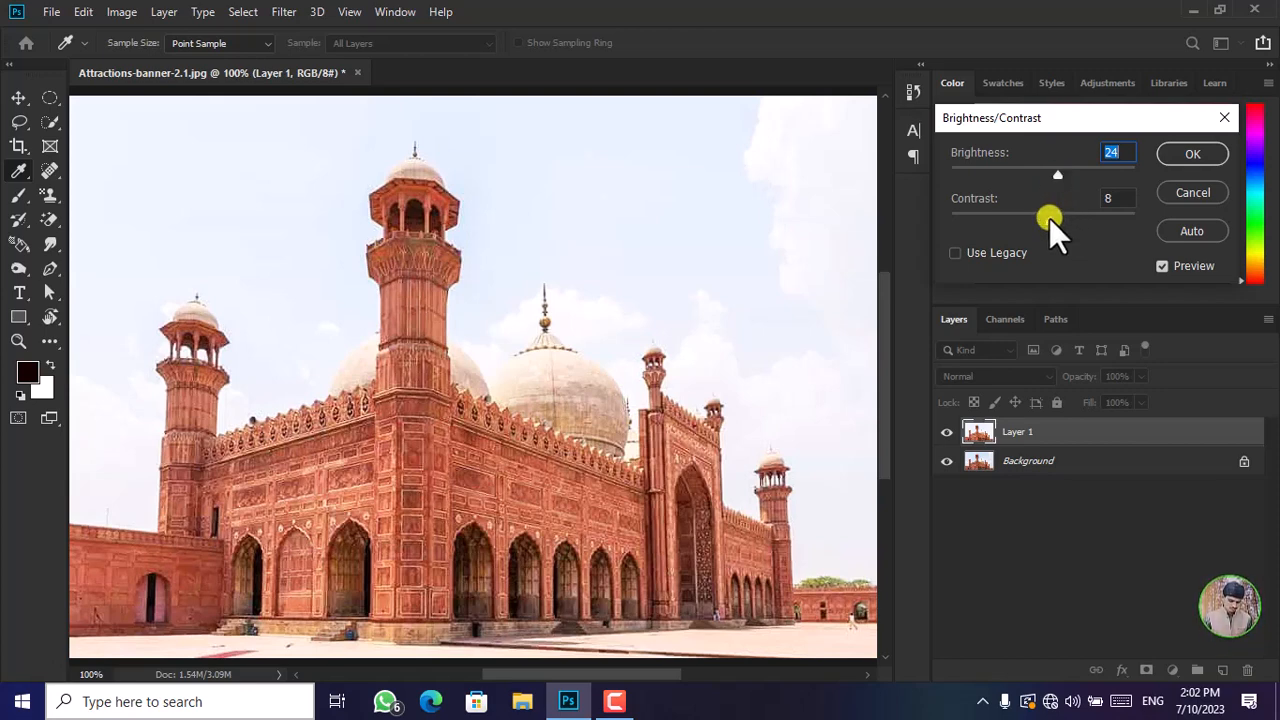
{"action": "mouse_move", "coordinate": [1049, 218]}
{"action": "left_mouse_down"}
{"action": "mouse_move", "coordinate": [1094, 237]}
{"action": "mouse_move", "coordinate": [1062, 229]}
{"action": "left_mouse_up"}
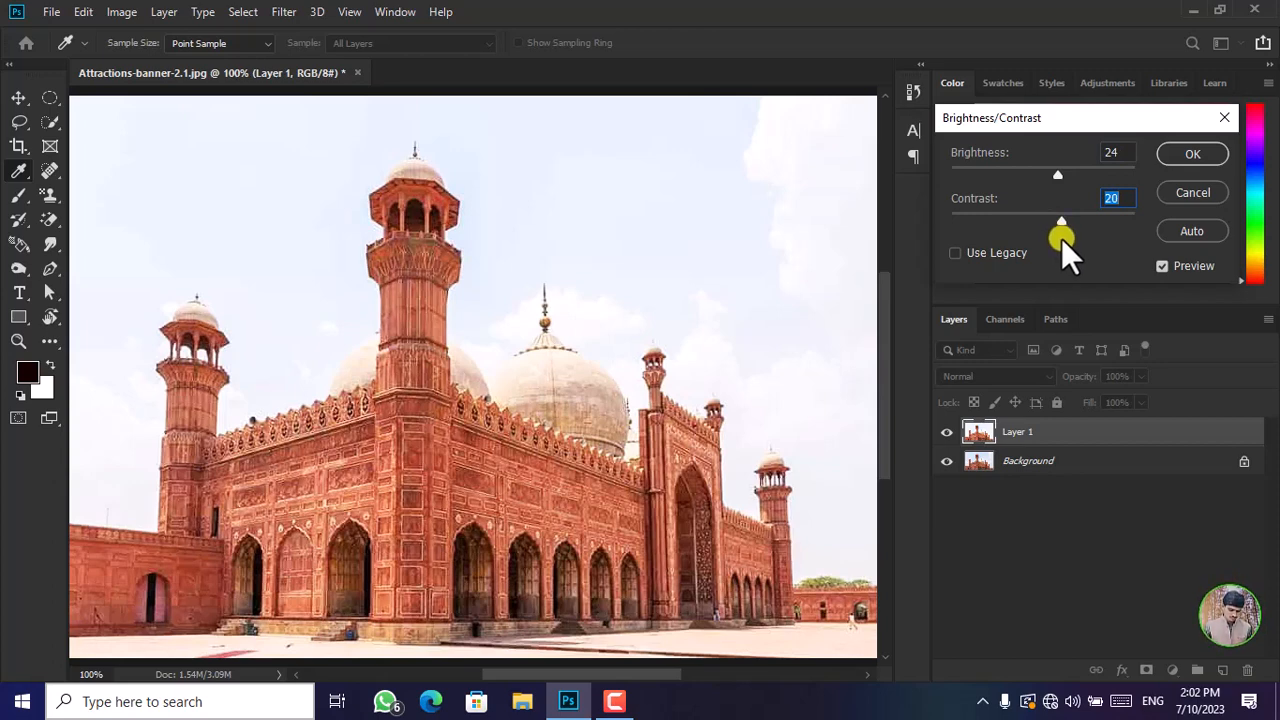
Try the Use Legacy option with brightness 40 and contrast 88, and switch the option off again.
{"action": "left_click", "coordinate": [956, 253]}
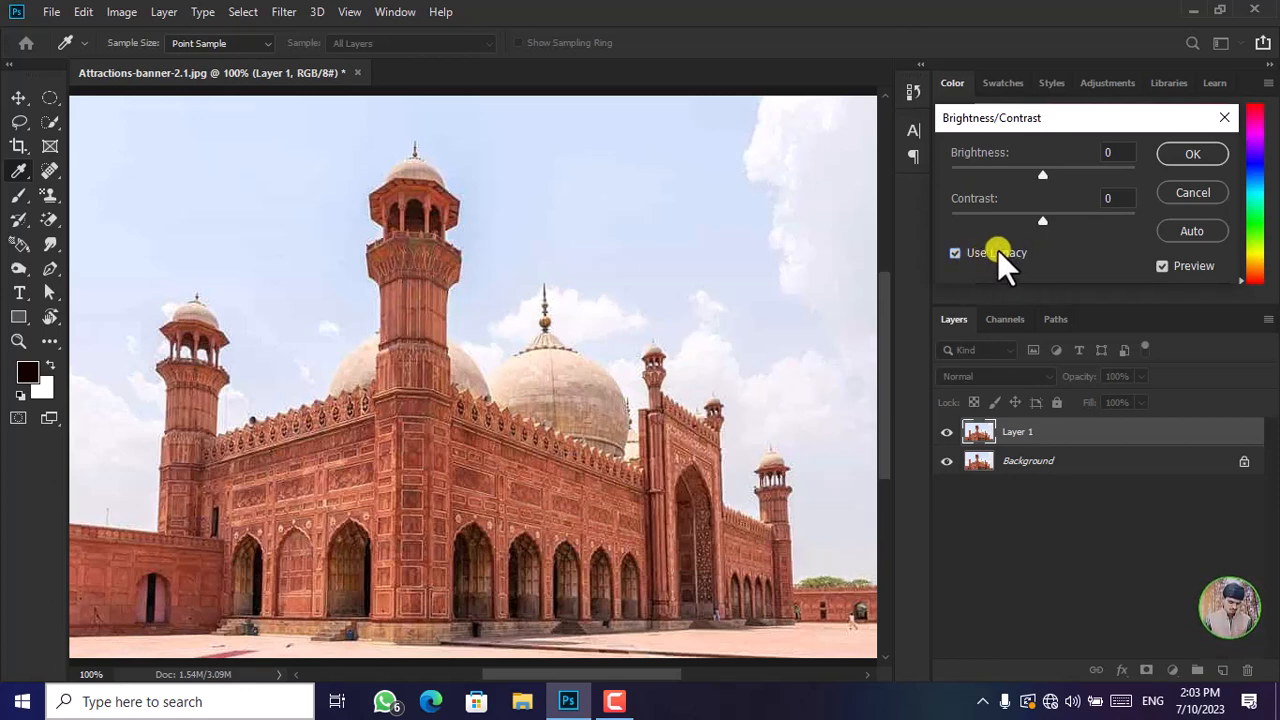
{"action": "mouse_move", "coordinate": [1040, 177]}
{"action": "left_mouse_down"}
{"action": "mouse_move", "coordinate": [1114, 182]}
{"action": "mouse_move", "coordinate": [1059, 175]}
{"action": "left_mouse_up"}
{"action": "left_click_drag", "start_coordinate": [1046, 226], "coordinate": [1123, 231]}
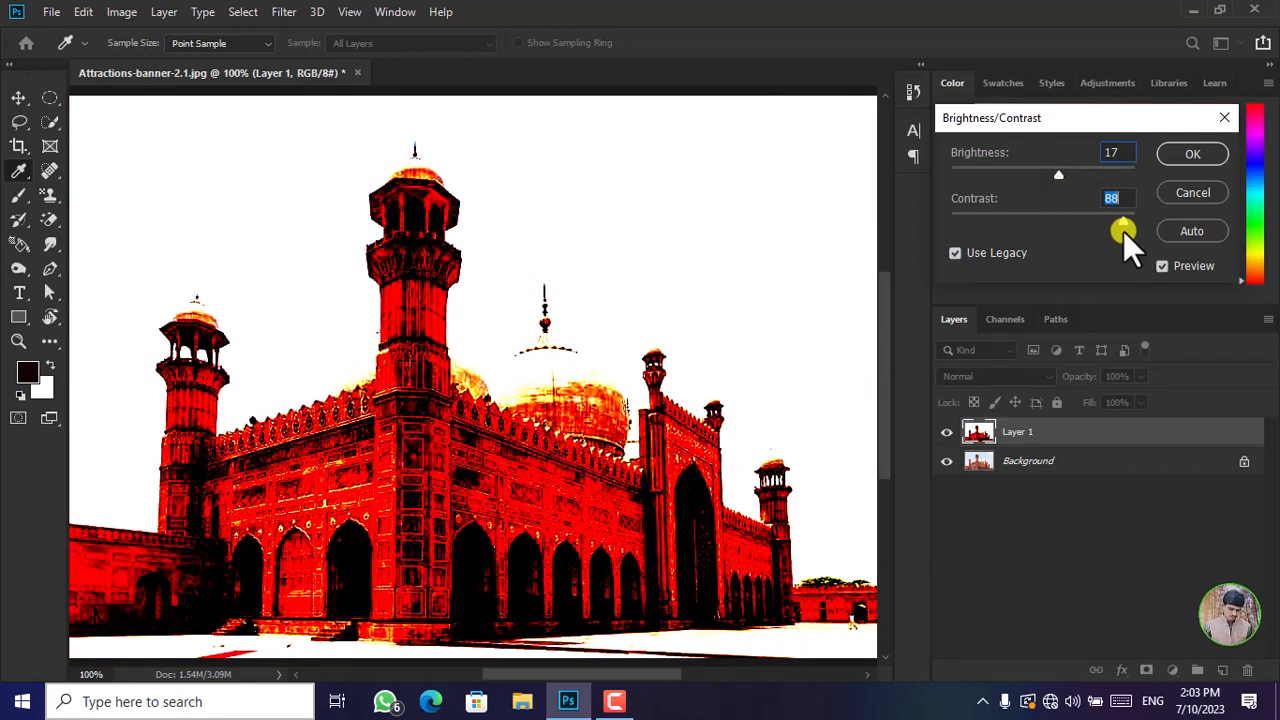
{"action": "mouse_move", "coordinate": [1058, 176]}
{"action": "left_mouse_down"}
{"action": "mouse_move", "coordinate": [1109, 179]}
{"action": "mouse_move", "coordinate": [1076, 173]}
{"action": "left_mouse_up"}
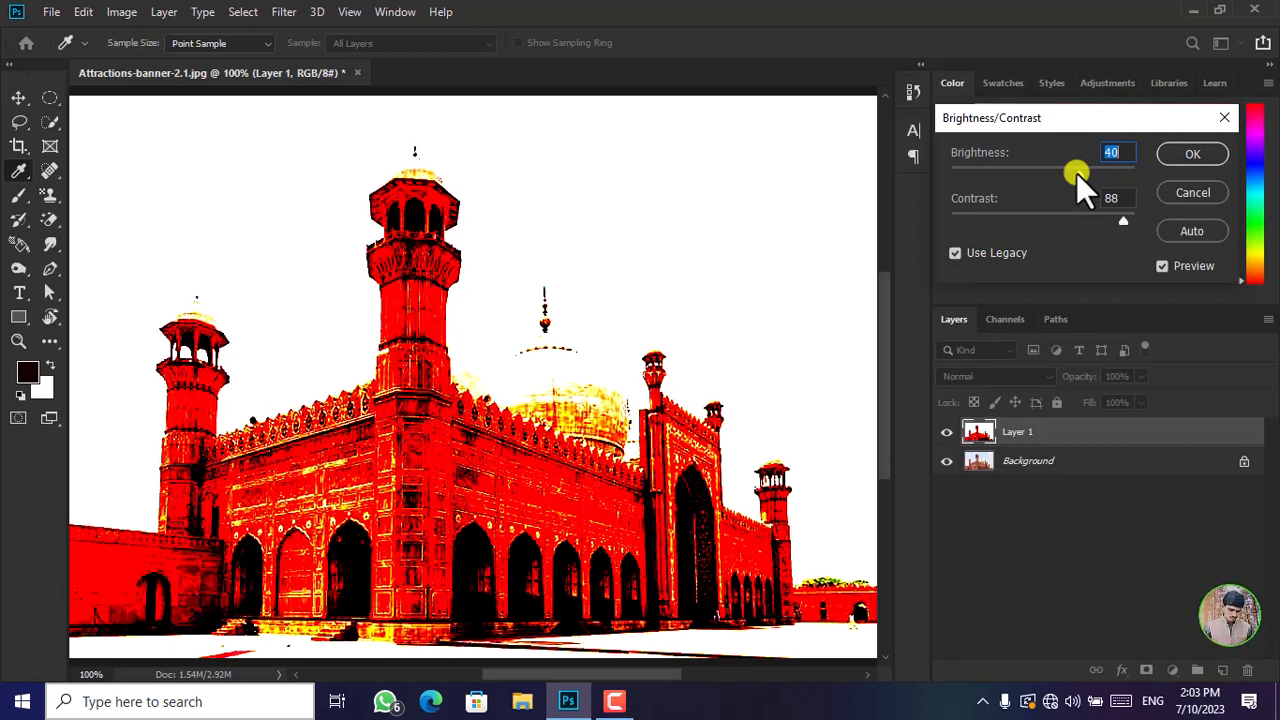
{"action": "left_click", "coordinate": [955, 254]}
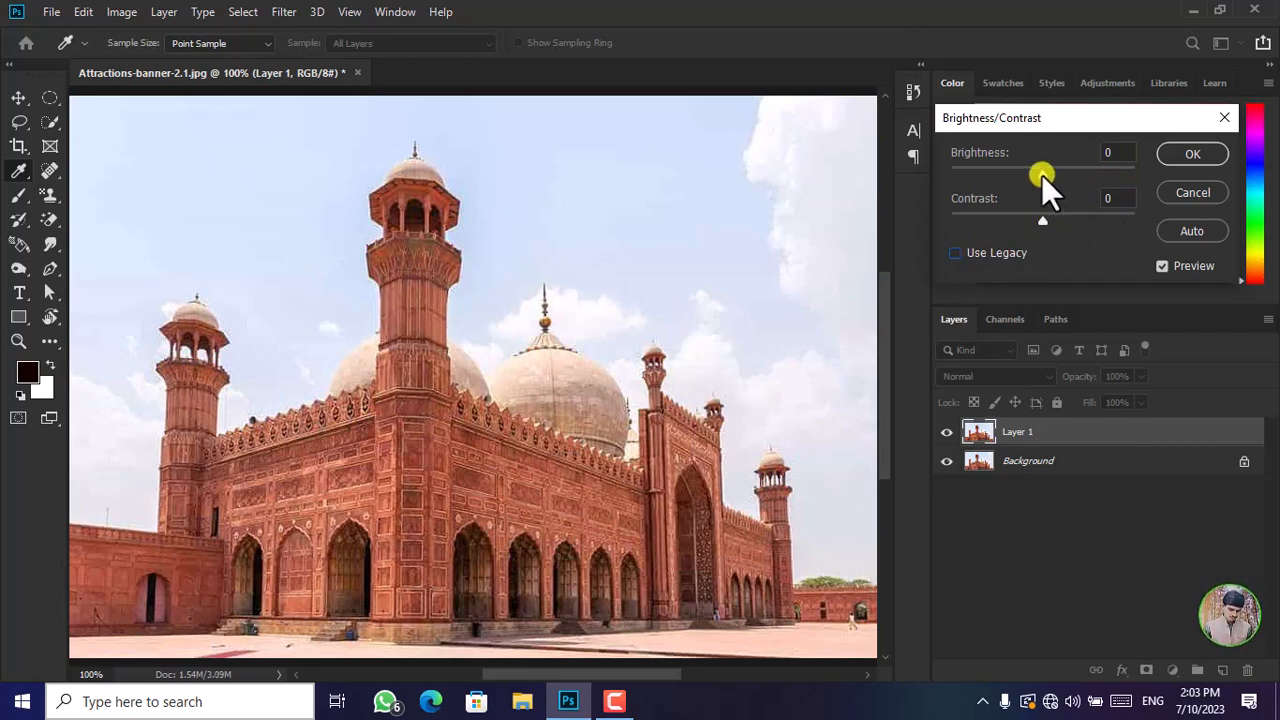
Set Layer 1's brightness to 20 and contrast to 34, and apply the adjustment.
{"action": "left_click_drag", "start_coordinate": [1042, 175], "coordinate": [1076, 222]}
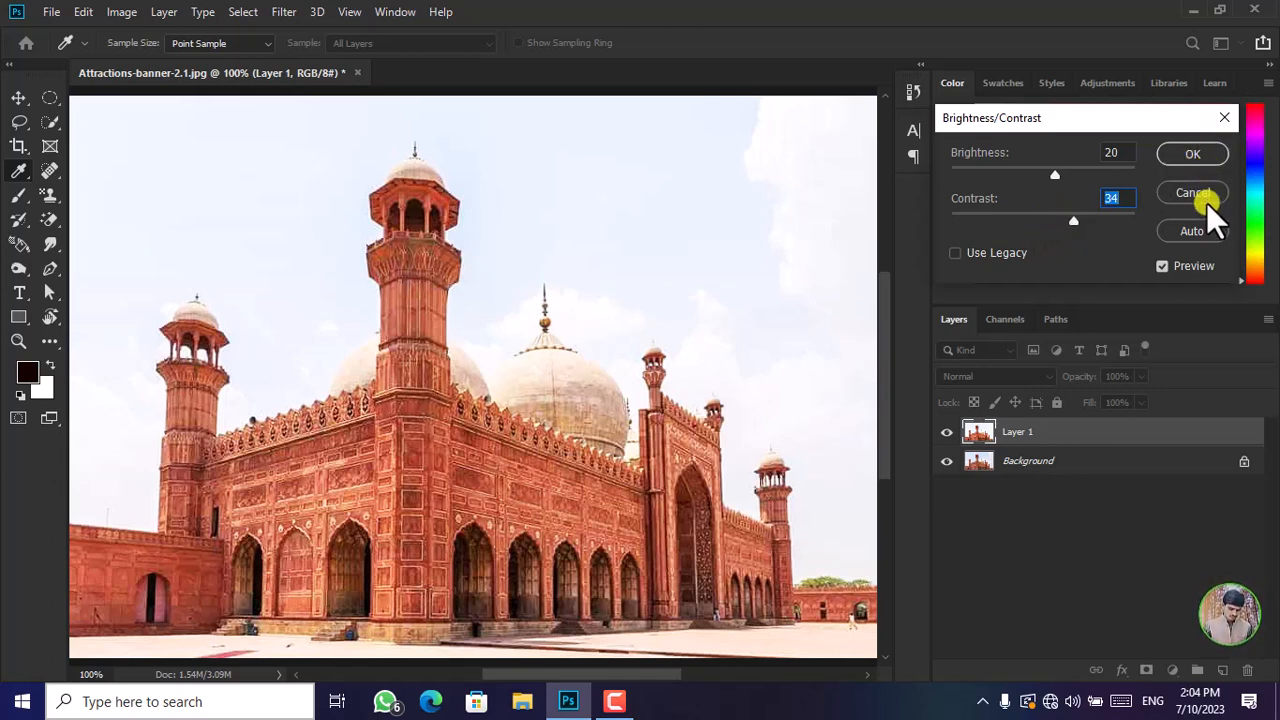
{"action": "key", "text": "alt"}
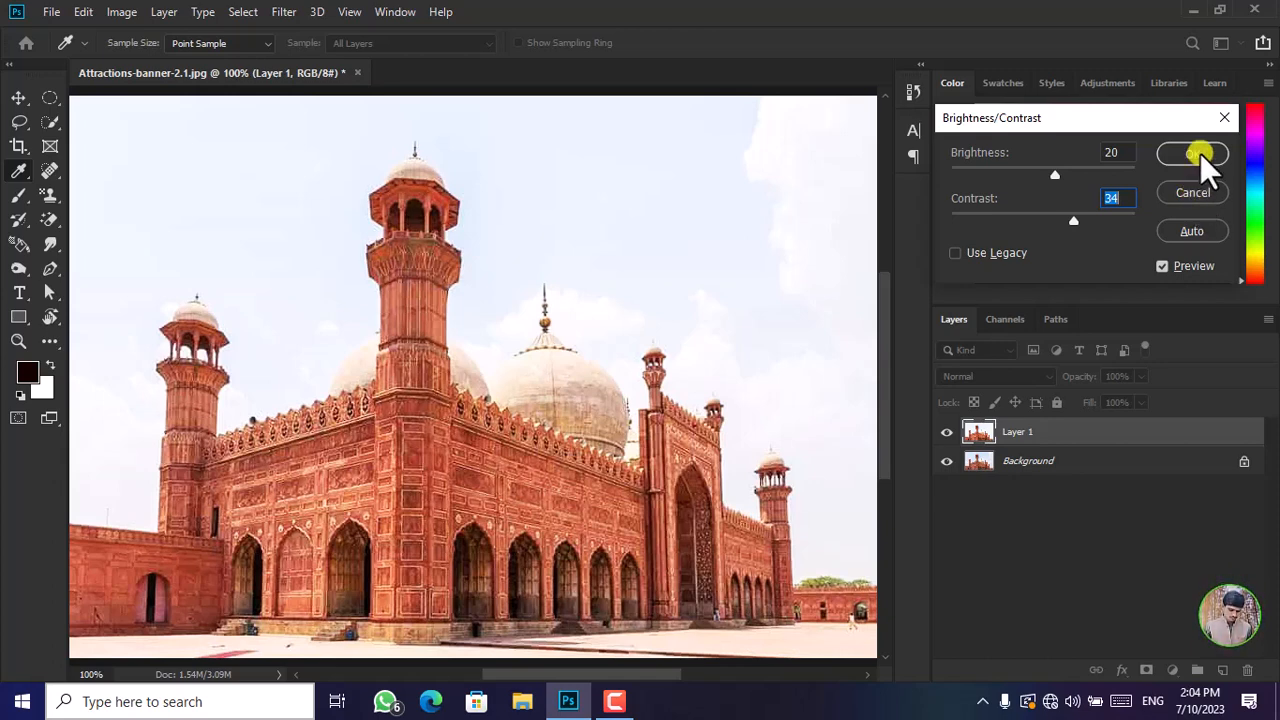
{"action": "left_click", "coordinate": [1200, 153]}
{"action": "key", "text": "v"}
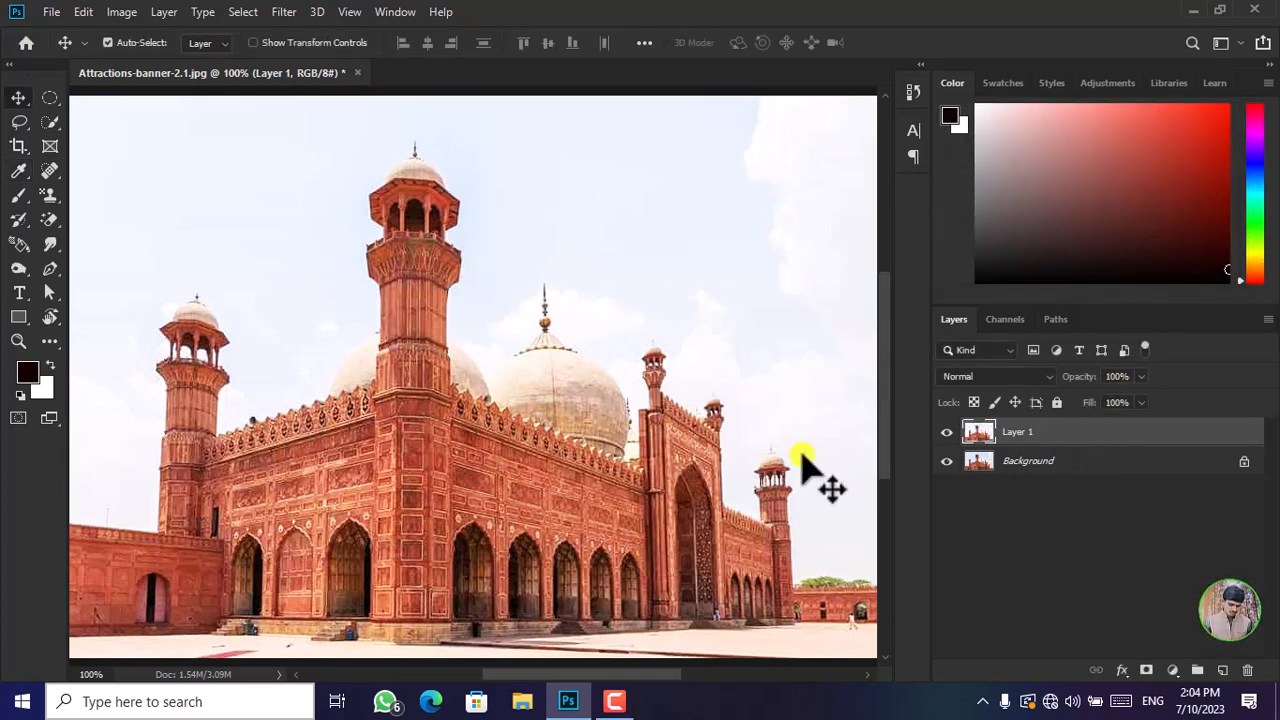
Compare the adjusted Layer 1 with the original Background by hiding and showing Layer 1 twice.
{"action": "scroll", "coordinate": [560, 410], "scroll_direction": "down", "scroll_amount": 1}
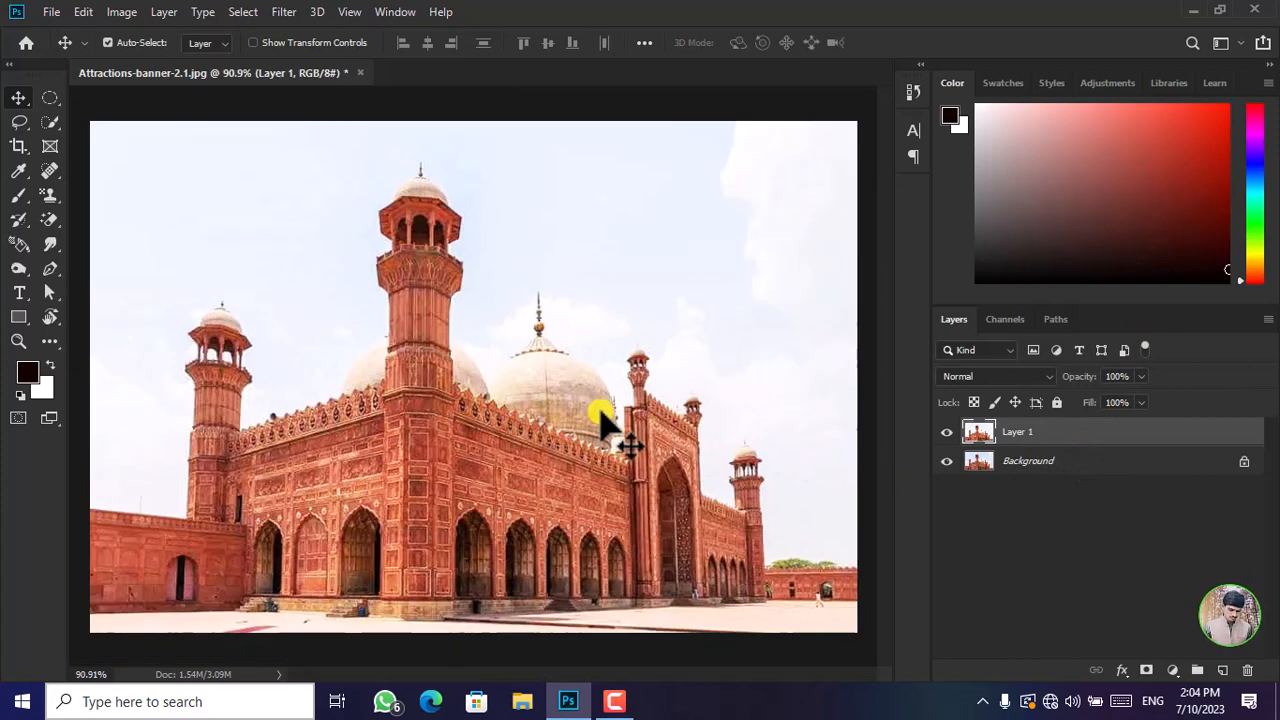
{"action": "left_click", "coordinate": [947, 432]}
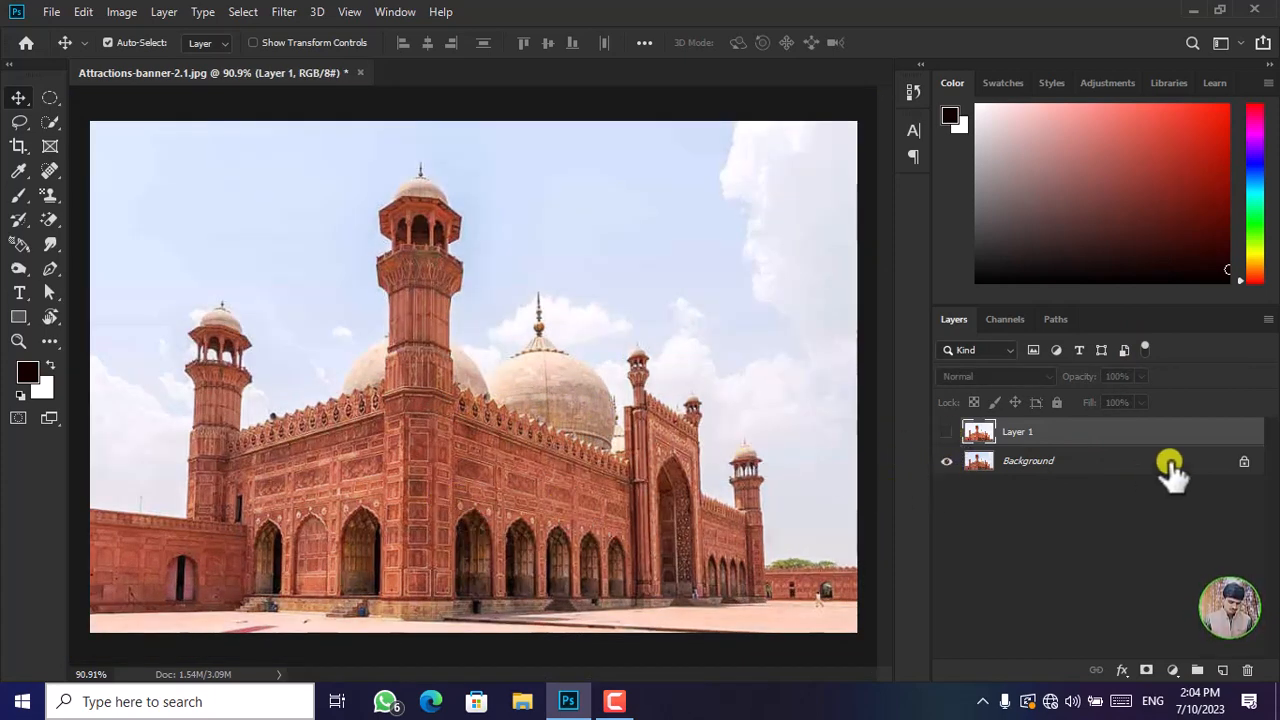
{"action": "left_click", "coordinate": [947, 432]}
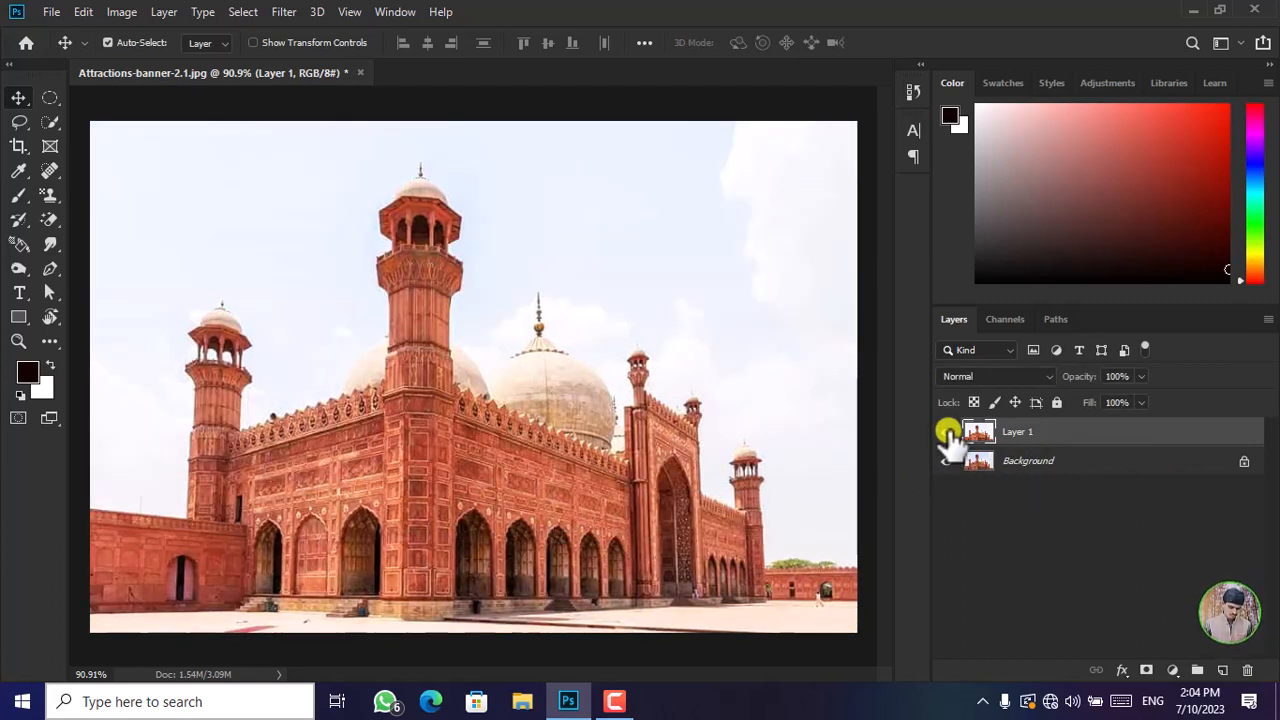
{"action": "left_click", "coordinate": [946, 434]}
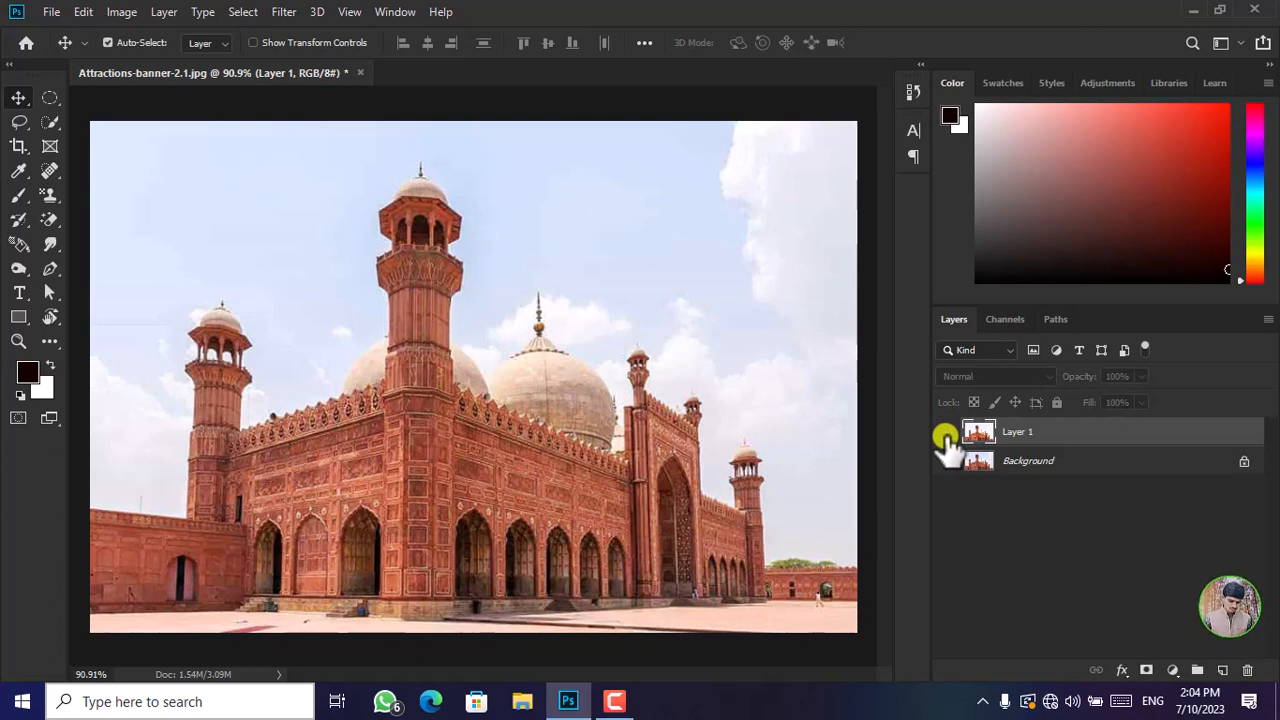
{"action": "left_click", "coordinate": [946, 434]}
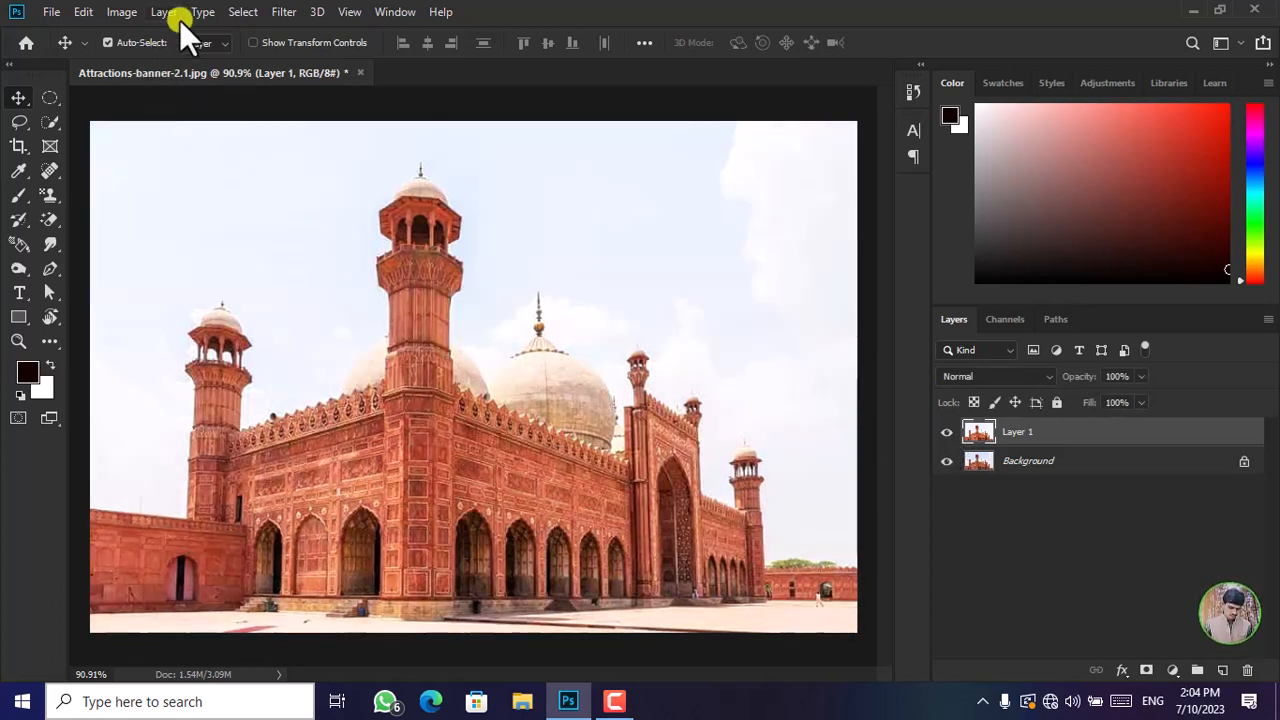
Open the Levels adjustment for Layer 1 and choose the Increase Contrast 1 preset.
{"action": "left_click", "coordinate": [118, 14]}
{"action": "mouse_move", "coordinate": [152, 64]}
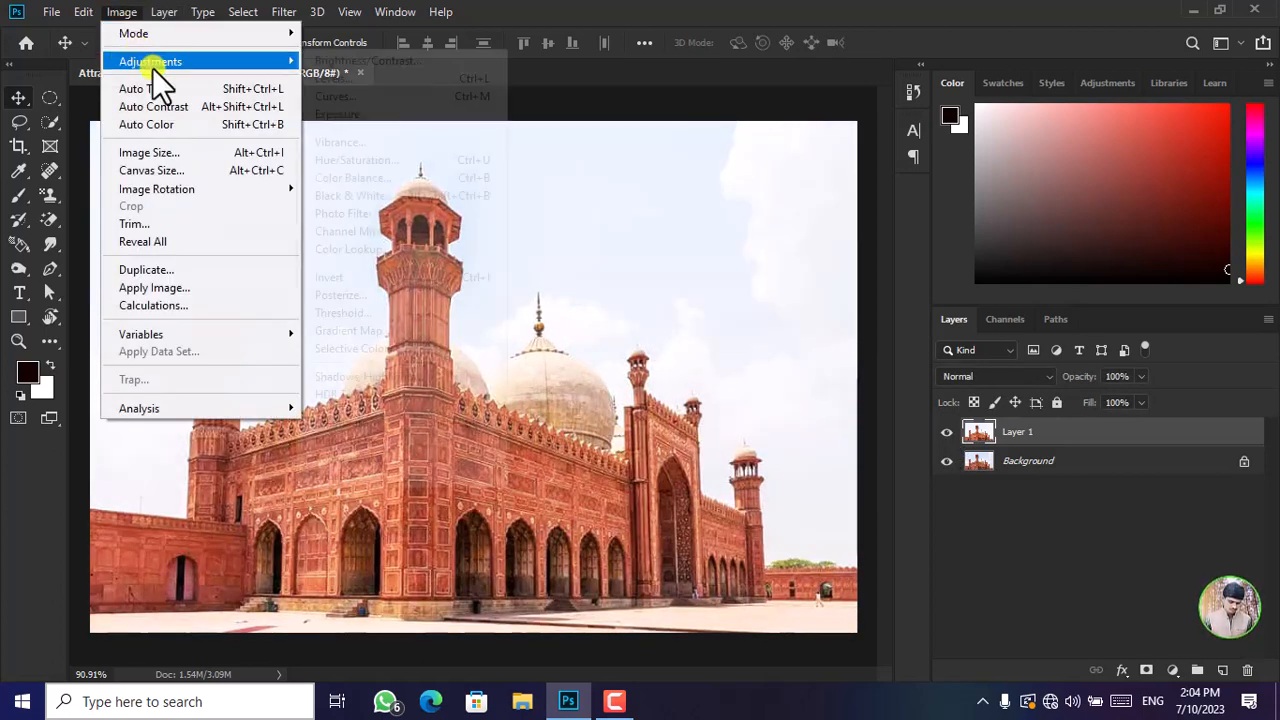
{"action": "left_click", "coordinate": [371, 79]}
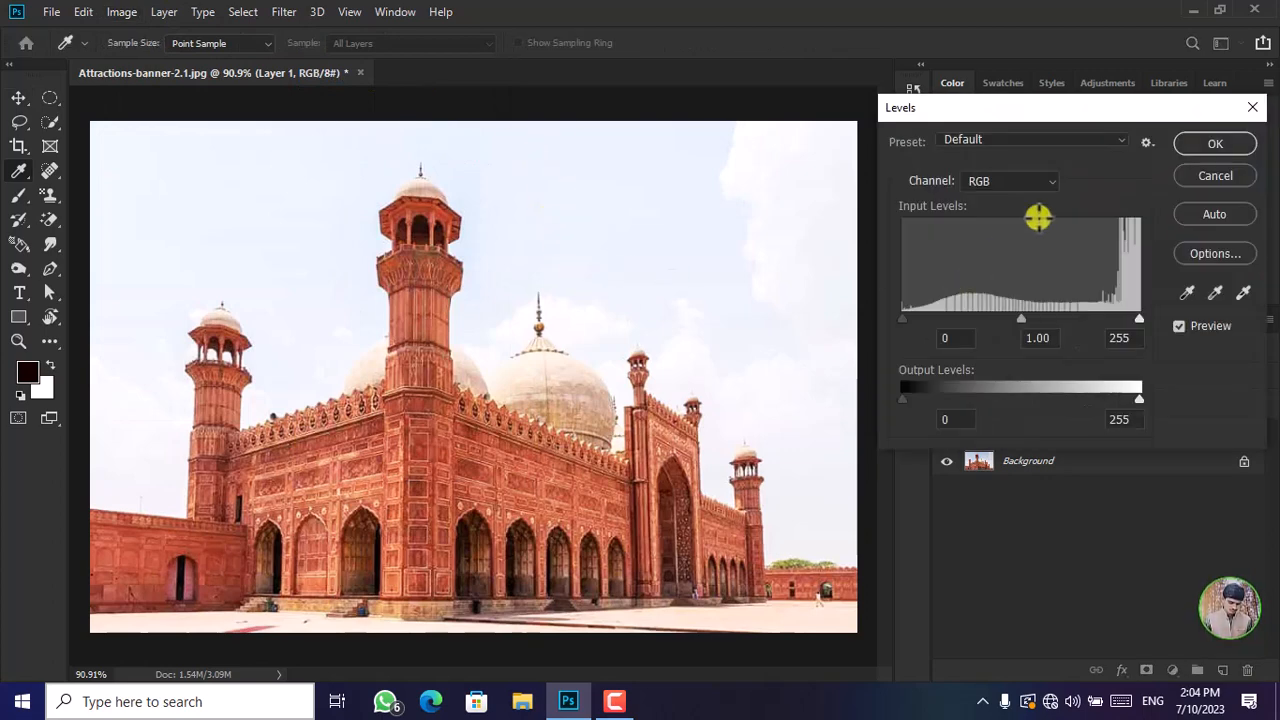
{"action": "mouse_move", "coordinate": [1102, 106]}
{"action": "left_mouse_down"}
{"action": "mouse_move", "coordinate": [1130, 106]}
{"action": "mouse_move", "coordinate": [1120, 96]}
{"action": "left_mouse_up"}
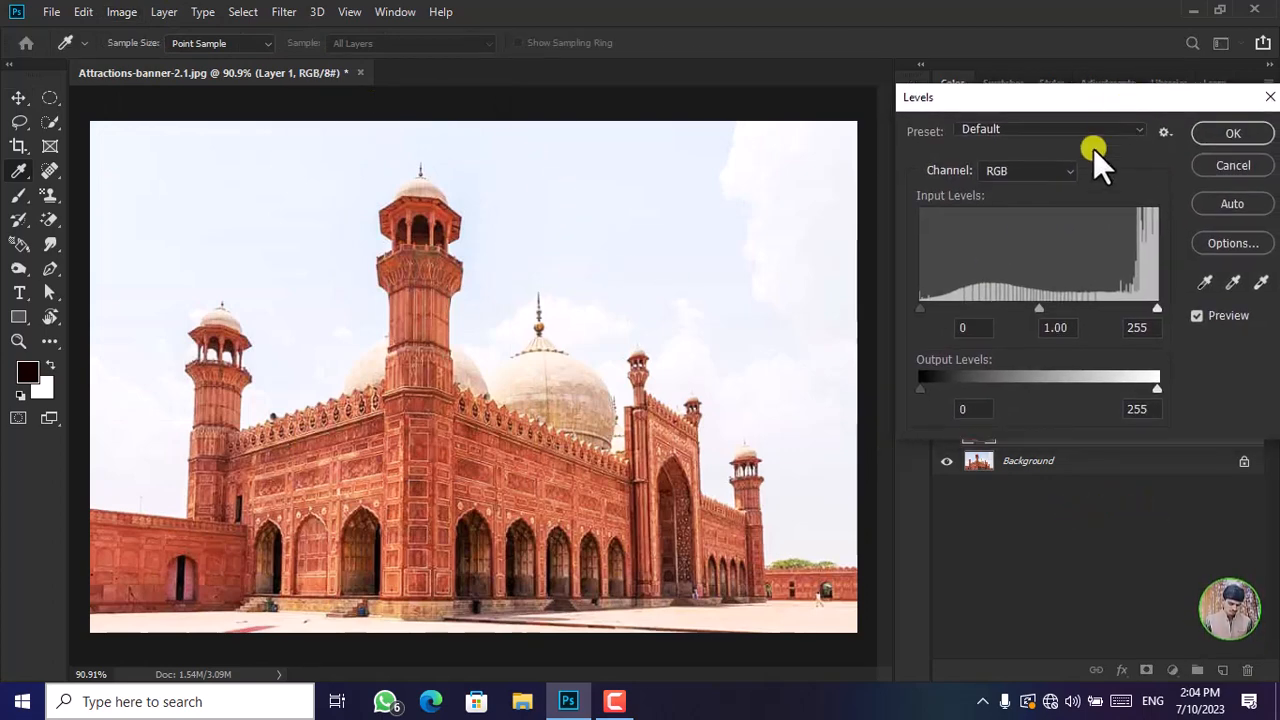
{"action": "left_click", "coordinate": [1122, 133]}
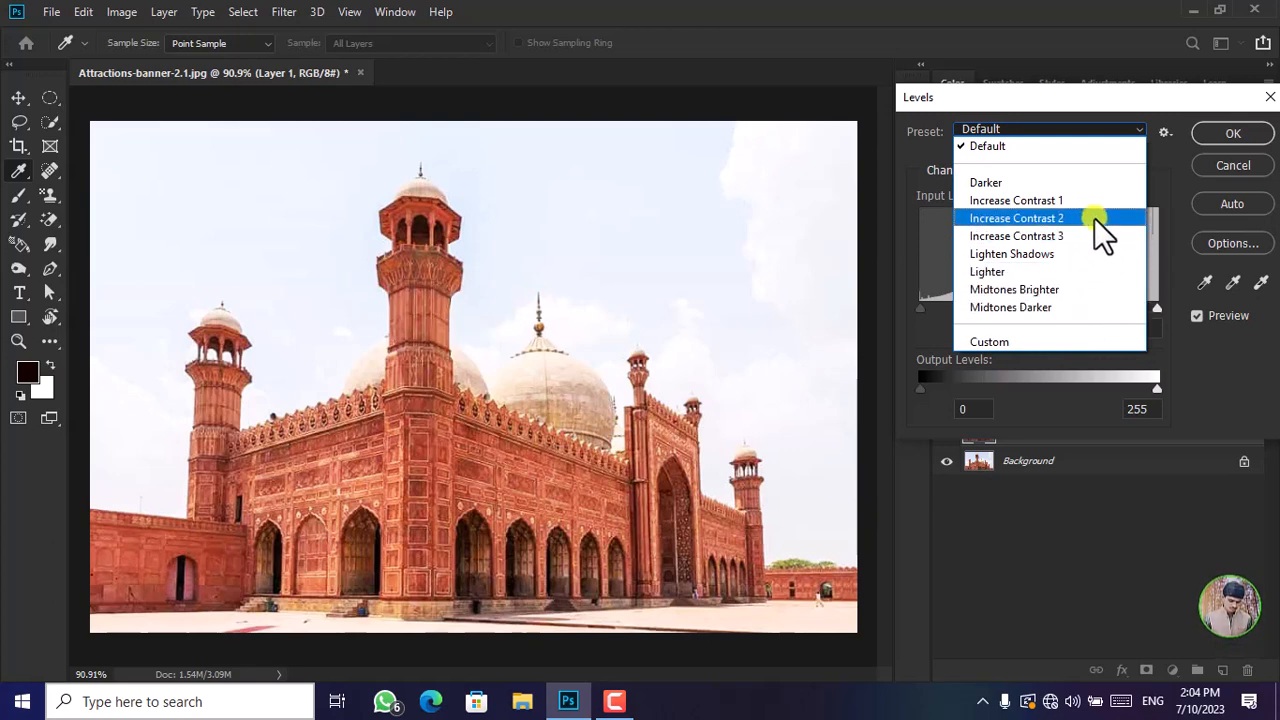
{"action": "left_click", "coordinate": [1065, 202]}
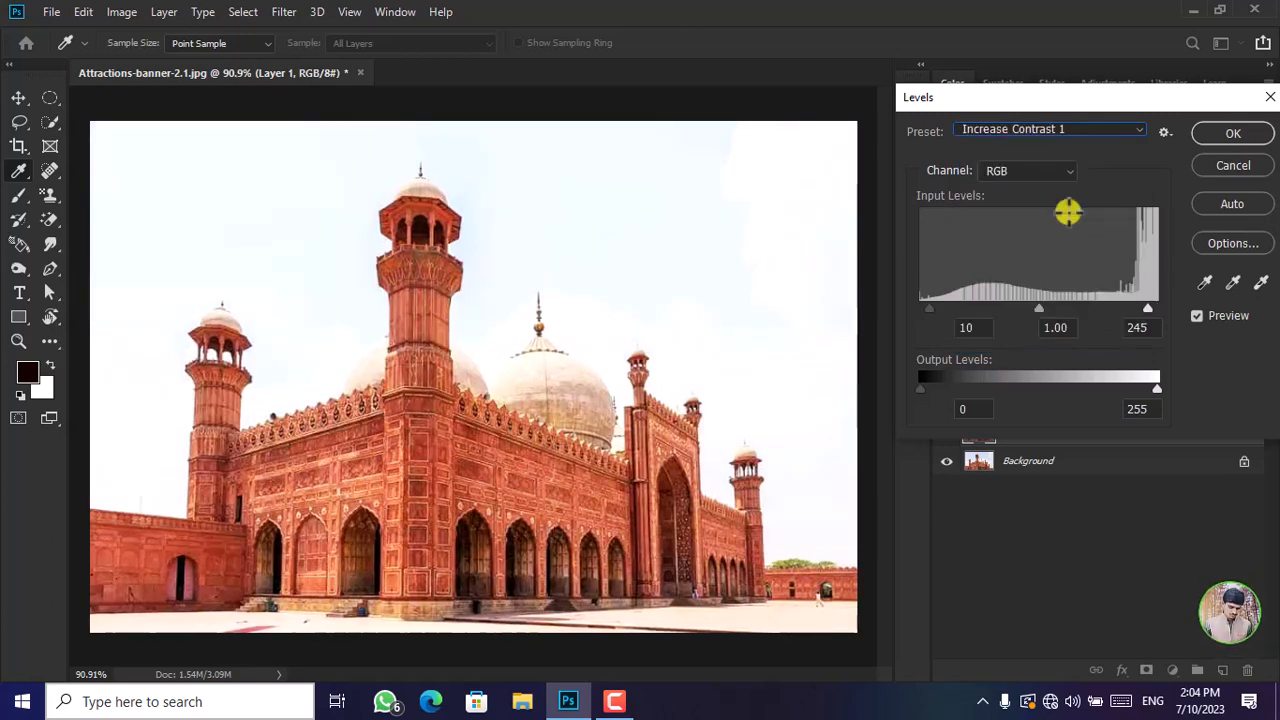
Try the Levels presets Increase Contrast 3, Lighten Shadows, Midtones Darker and Custom on Layer 1, and reset the adjustment to its defaults.
{"action": "left_click", "coordinate": [1135, 129]}
{"action": "left_click", "coordinate": [1084, 240]}
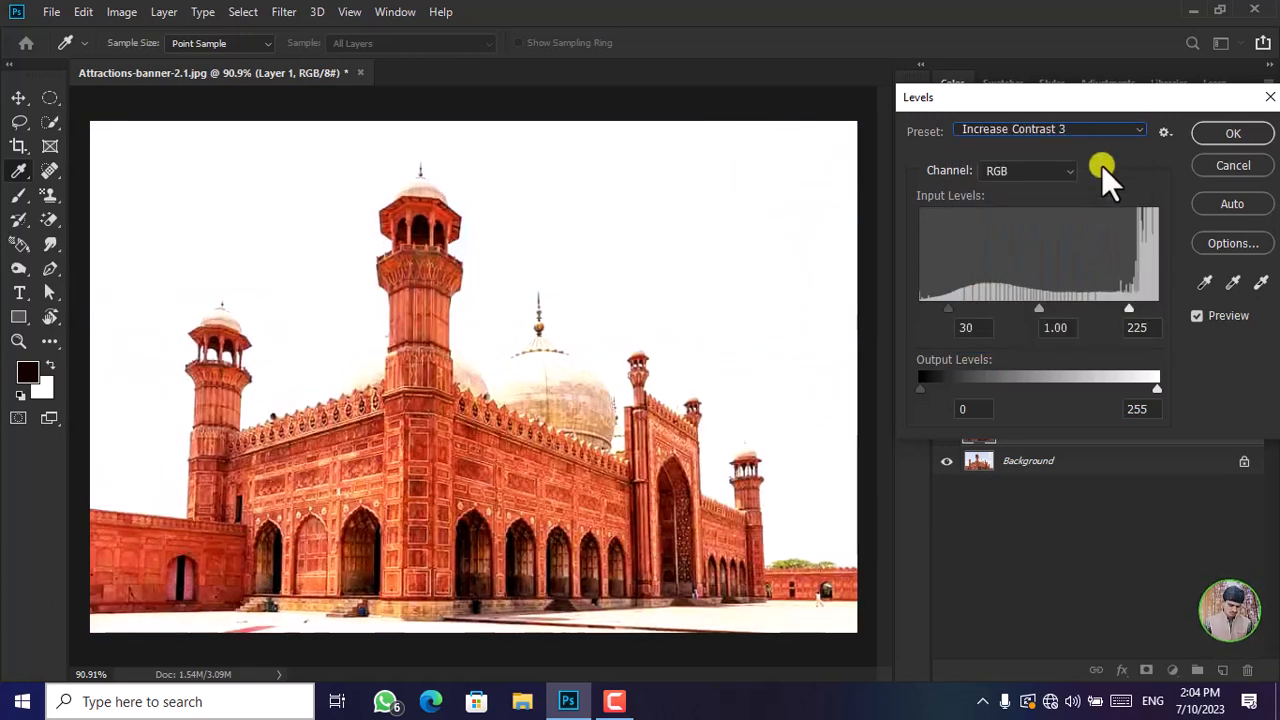
{"action": "left_click", "coordinate": [1118, 129]}
{"action": "left_click", "coordinate": [1097, 254]}
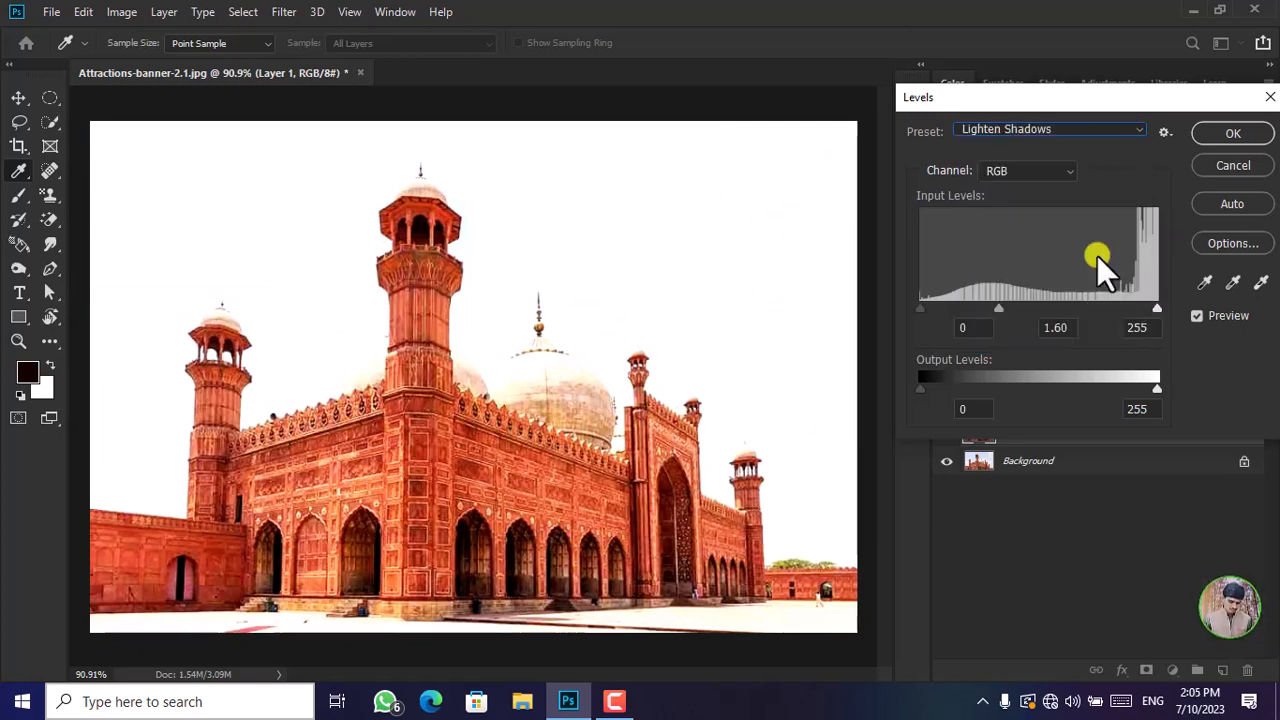
{"action": "left_click", "coordinate": [1127, 129]}
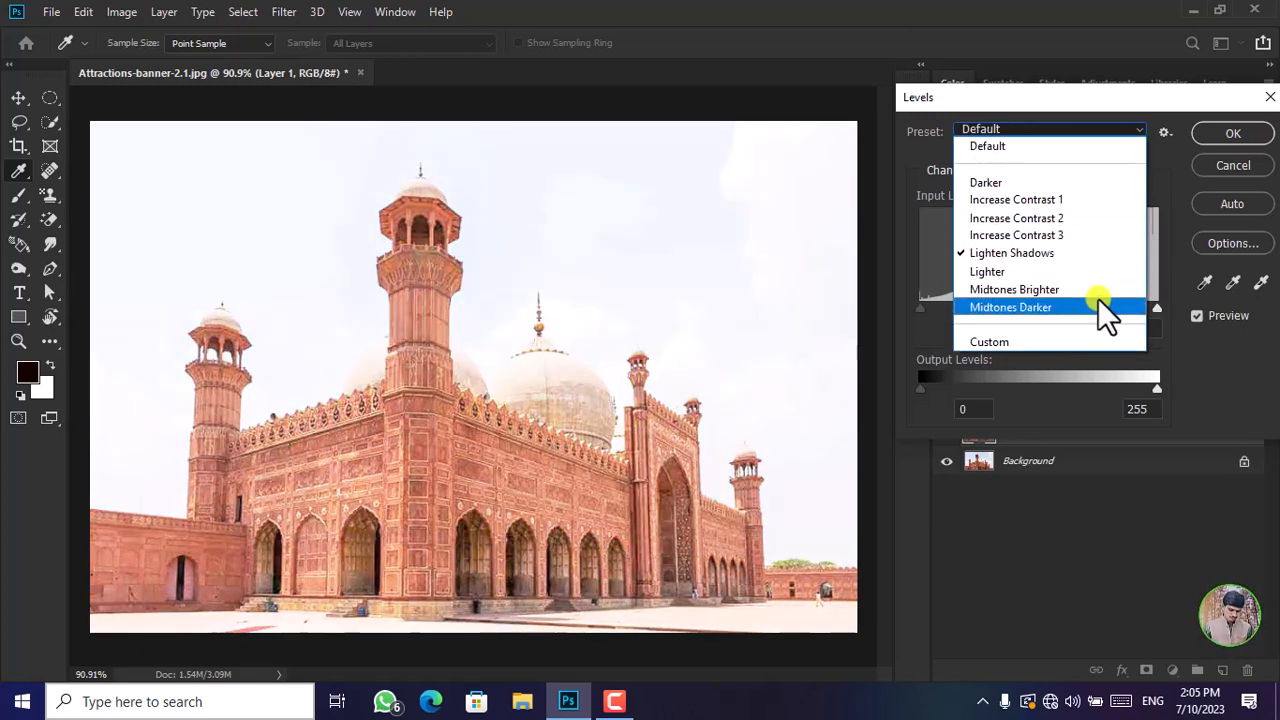
{"action": "left_click", "coordinate": [1098, 300]}
{"action": "left_click", "coordinate": [1124, 132]}
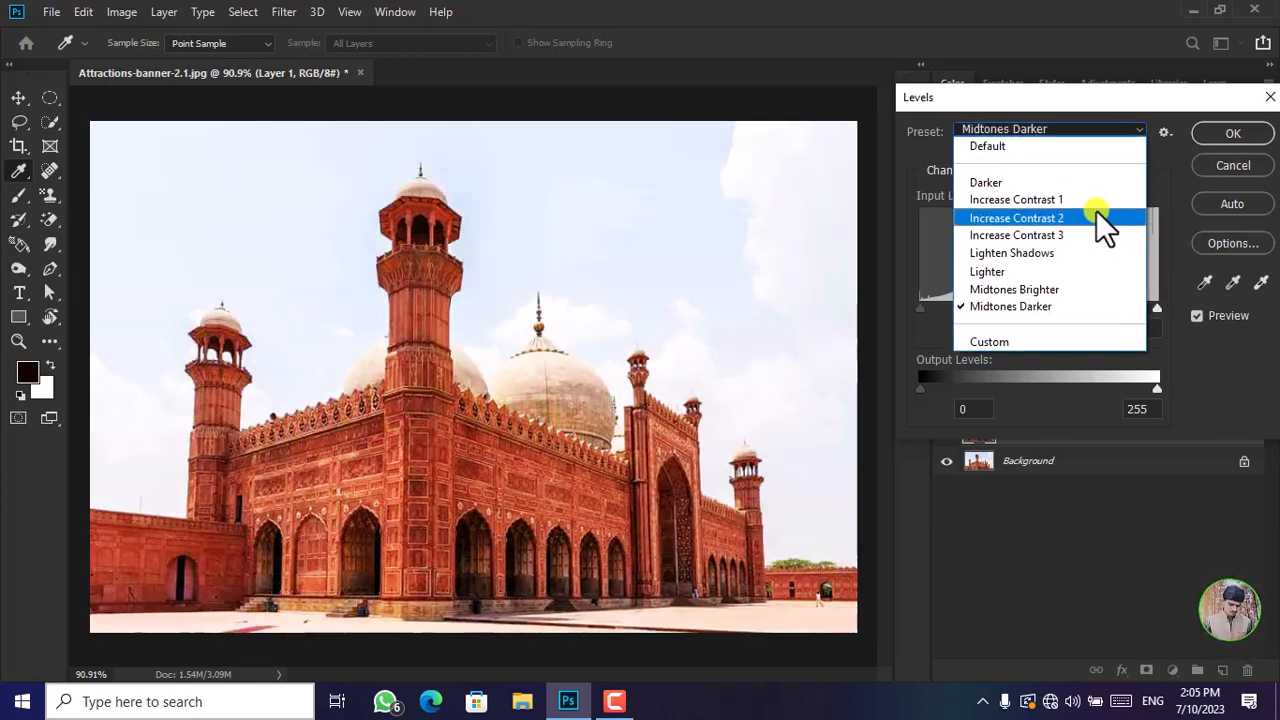
{"action": "left_click", "coordinate": [1066, 341]}
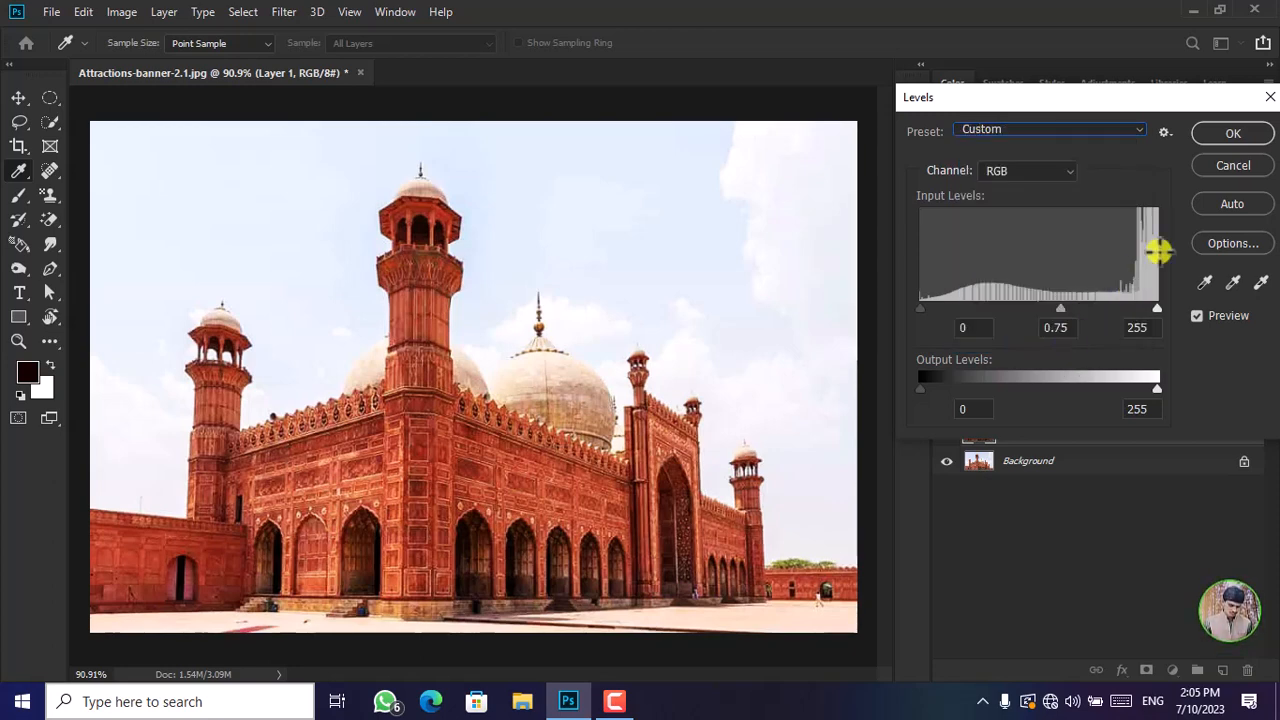
{"action": "key", "text": "alt"}
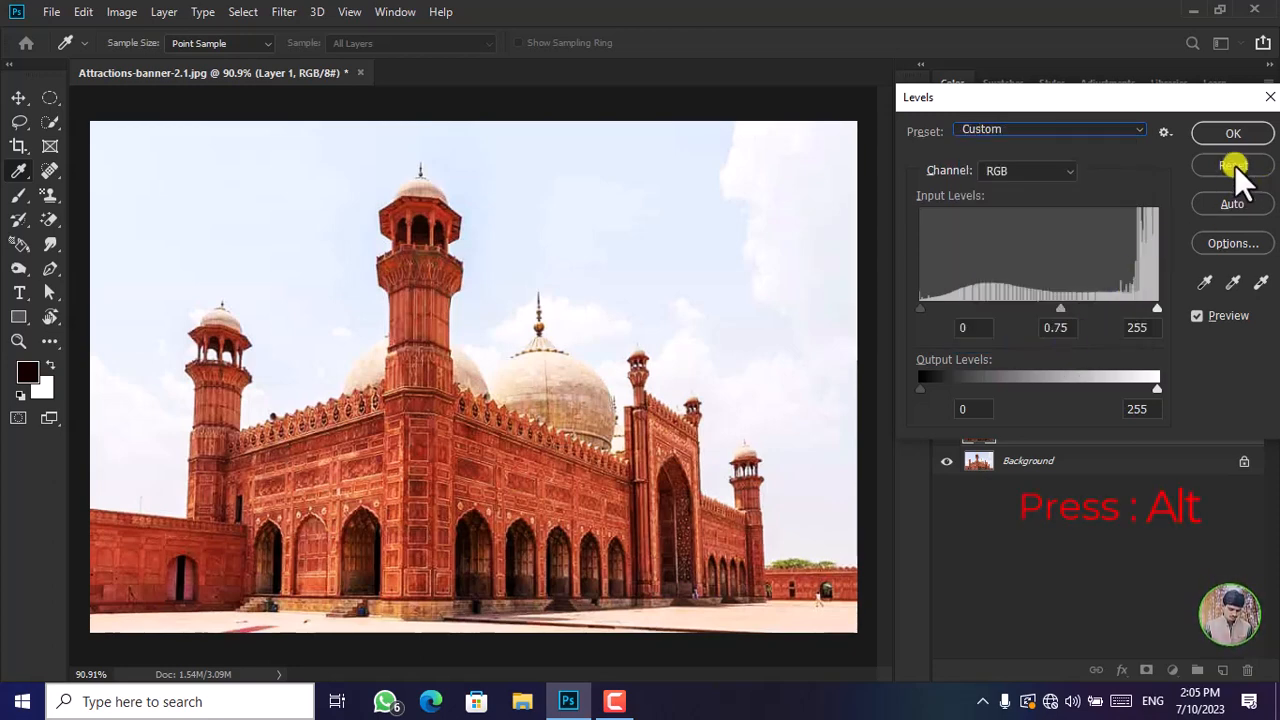
{"action": "left_click", "coordinate": [1234, 163], "text": "alt"}
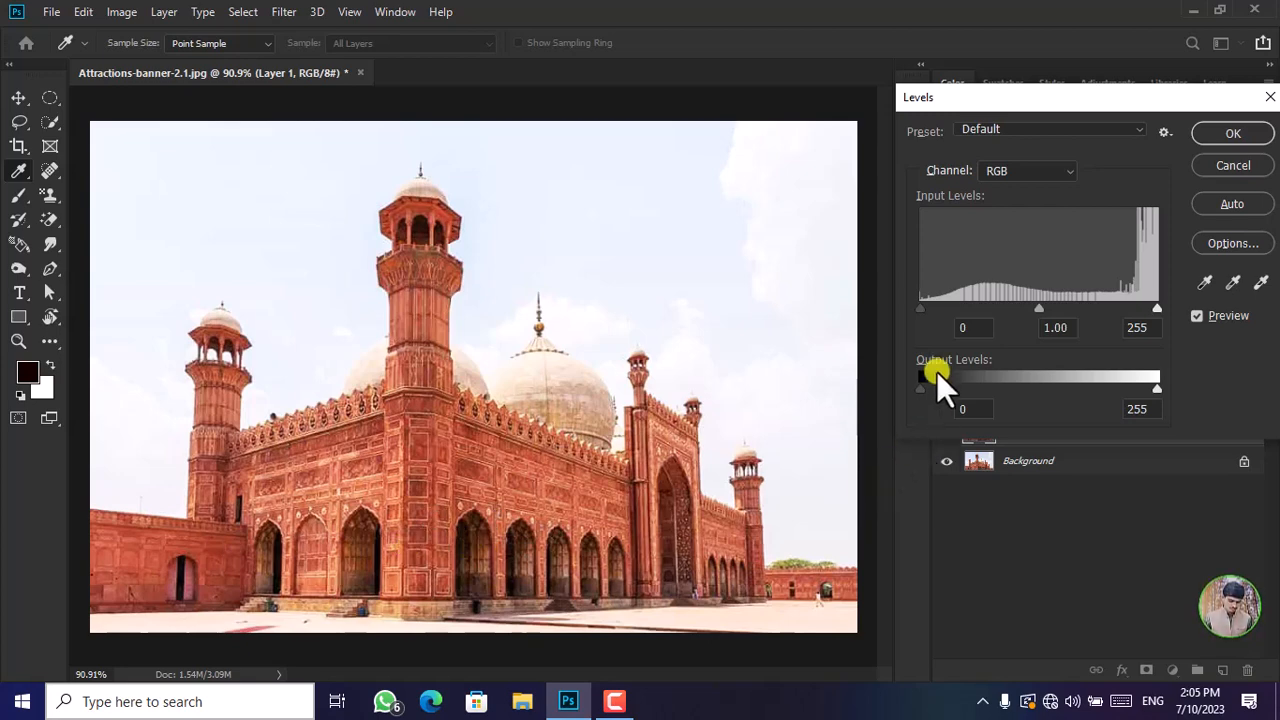
Set the RGB input levels to 6 for shadows, 0.87 for midtones and 238 for highlights.
{"action": "mouse_move", "coordinate": [922, 305]}
{"action": "left_mouse_down"}
{"action": "mouse_move", "coordinate": [934, 305]}
{"action": "mouse_move", "coordinate": [900, 303]}
{"action": "left_mouse_up"}
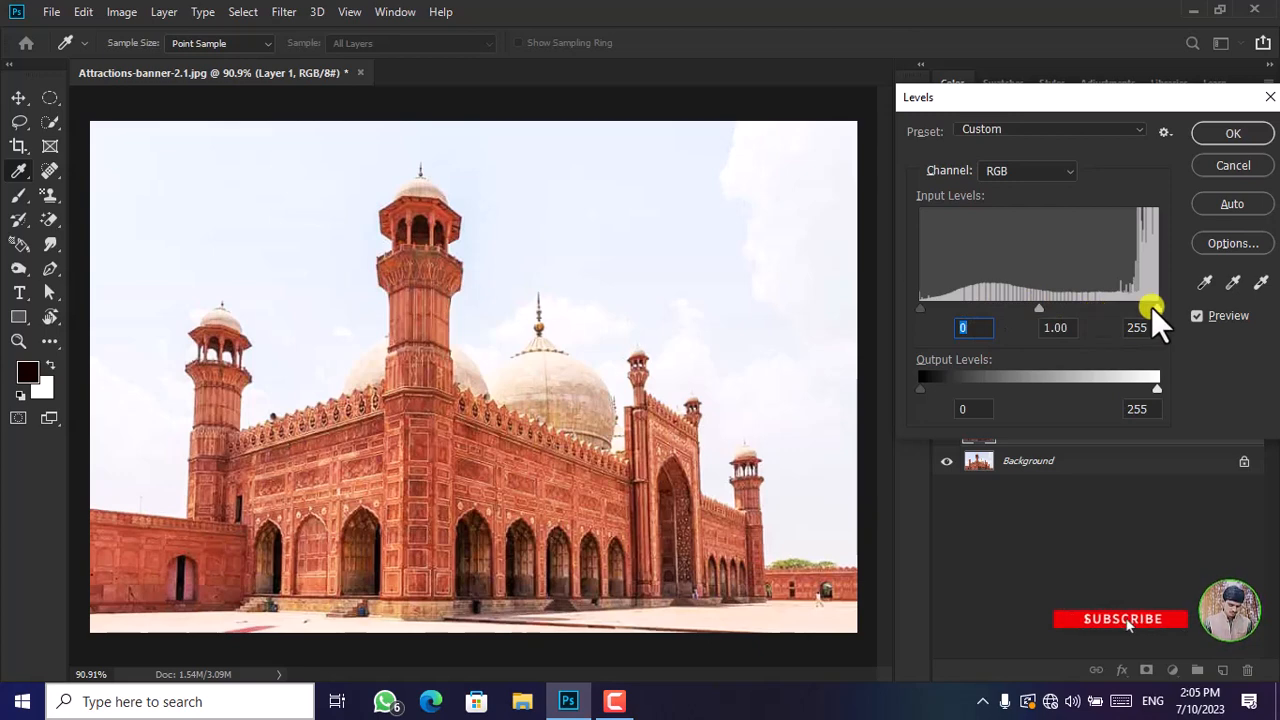
{"action": "mouse_move", "coordinate": [1157, 307]}
{"action": "left_mouse_down"}
{"action": "mouse_move", "coordinate": [1126, 301]}
{"action": "mouse_move", "coordinate": [1145, 314]}
{"action": "left_mouse_up"}
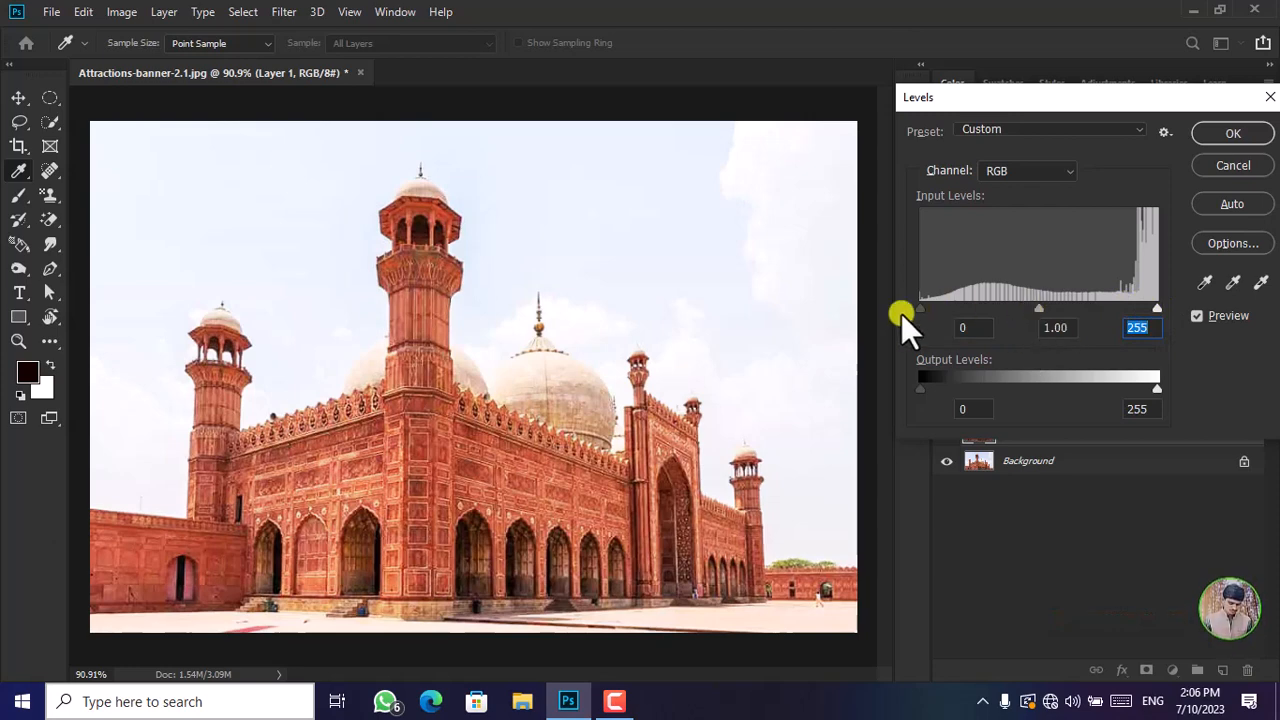
{"action": "mouse_move", "coordinate": [921, 312]}
{"action": "left_mouse_down"}
{"action": "mouse_move", "coordinate": [1015, 311]}
{"action": "mouse_move", "coordinate": [925, 301]}
{"action": "left_mouse_up"}
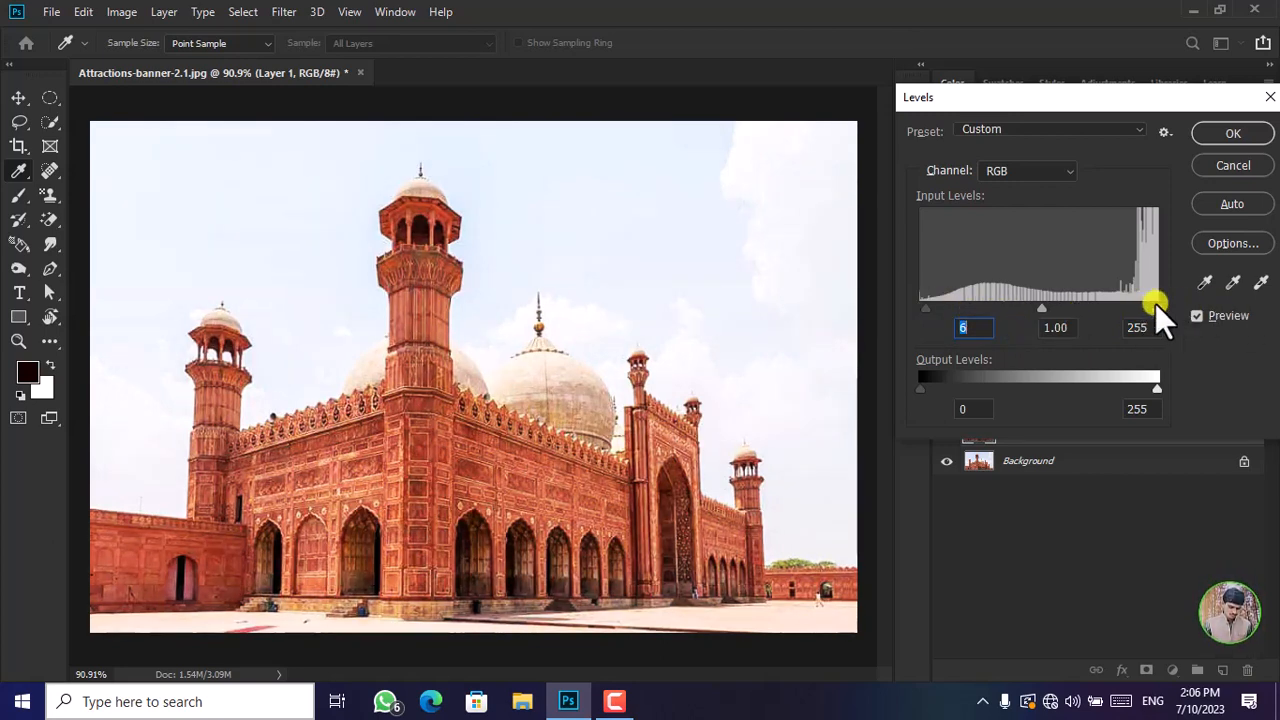
{"action": "mouse_move", "coordinate": [1155, 303]}
{"action": "left_mouse_down"}
{"action": "mouse_move", "coordinate": [1119, 301]}
{"action": "mouse_move", "coordinate": [1141, 309]}
{"action": "left_mouse_up"}
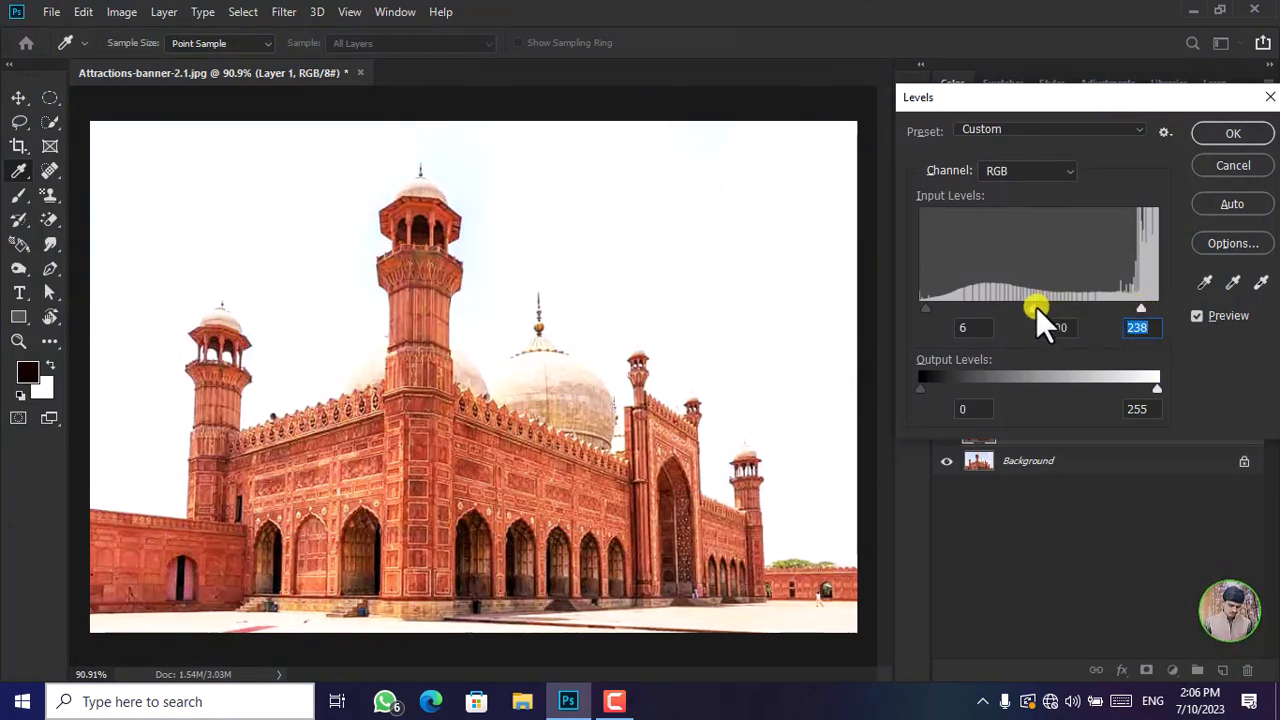
{"action": "mouse_move", "coordinate": [1036, 307]}
{"action": "left_mouse_down"}
{"action": "mouse_move", "coordinate": [1074, 307]}
{"action": "mouse_move", "coordinate": [1022, 306]}
{"action": "mouse_move", "coordinate": [1096, 312]}
{"action": "mouse_move", "coordinate": [1043, 303]}
{"action": "left_mouse_up"}
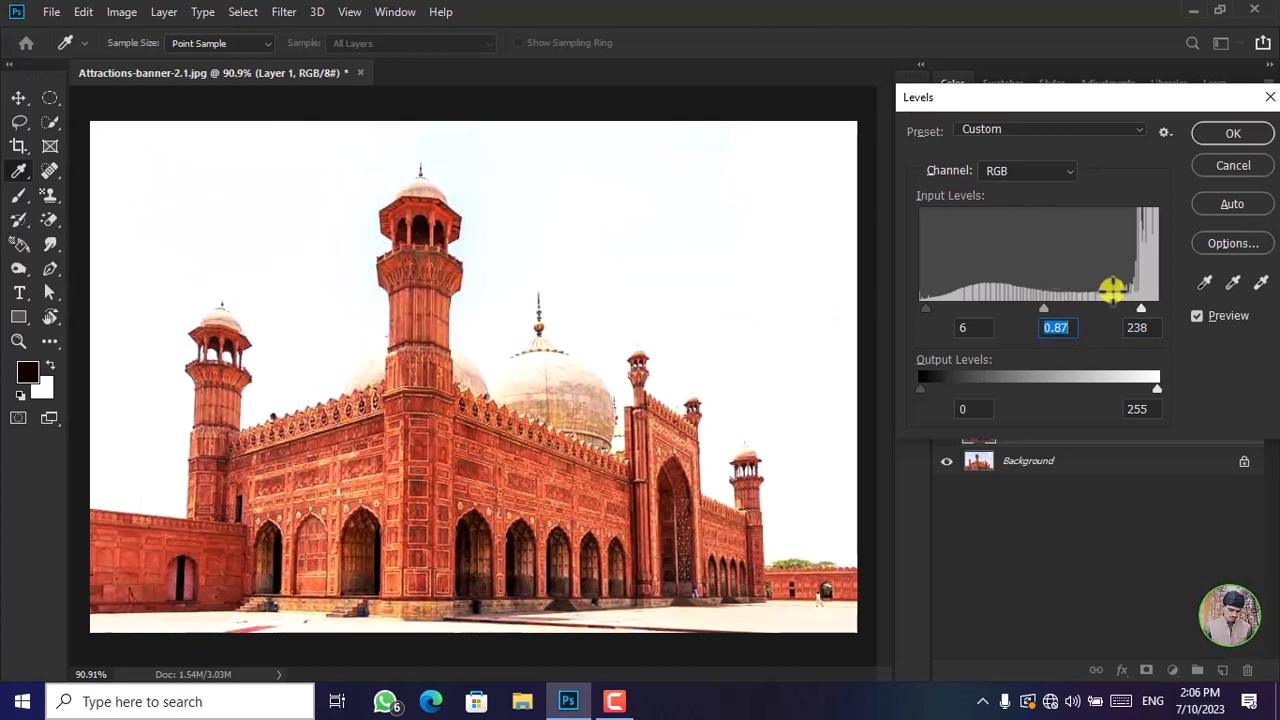
Lower the RGB output white level to 247 and keep the output black level at 0.
{"action": "mouse_move", "coordinate": [1155, 386]}
{"action": "left_mouse_down"}
{"action": "mouse_move", "coordinate": [1060, 373]}
{"action": "mouse_move", "coordinate": [1209, 391]}
{"action": "mouse_move", "coordinate": [1136, 384]}
{"action": "mouse_move", "coordinate": [1149, 385]}
{"action": "left_mouse_up"}
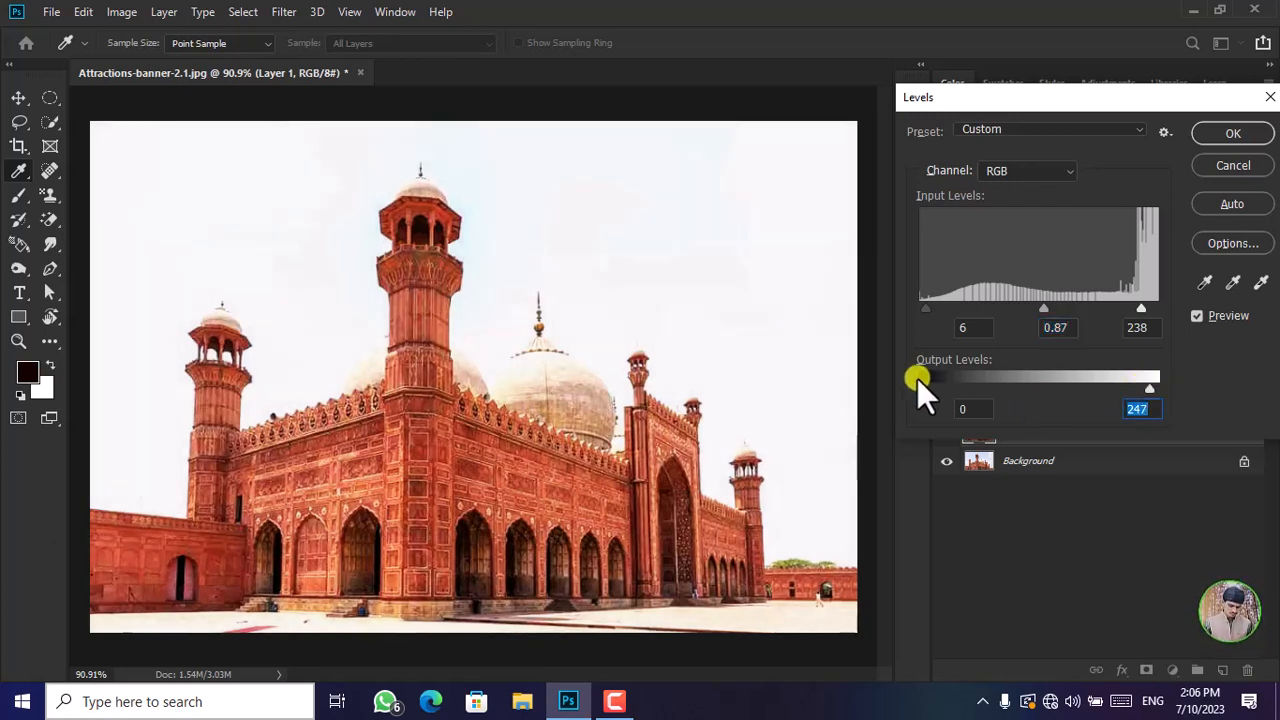
{"action": "left_click_drag", "start_coordinate": [923, 392], "coordinate": [925, 392]}
{"action": "left_click_drag", "start_coordinate": [942, 392], "coordinate": [920, 381]}
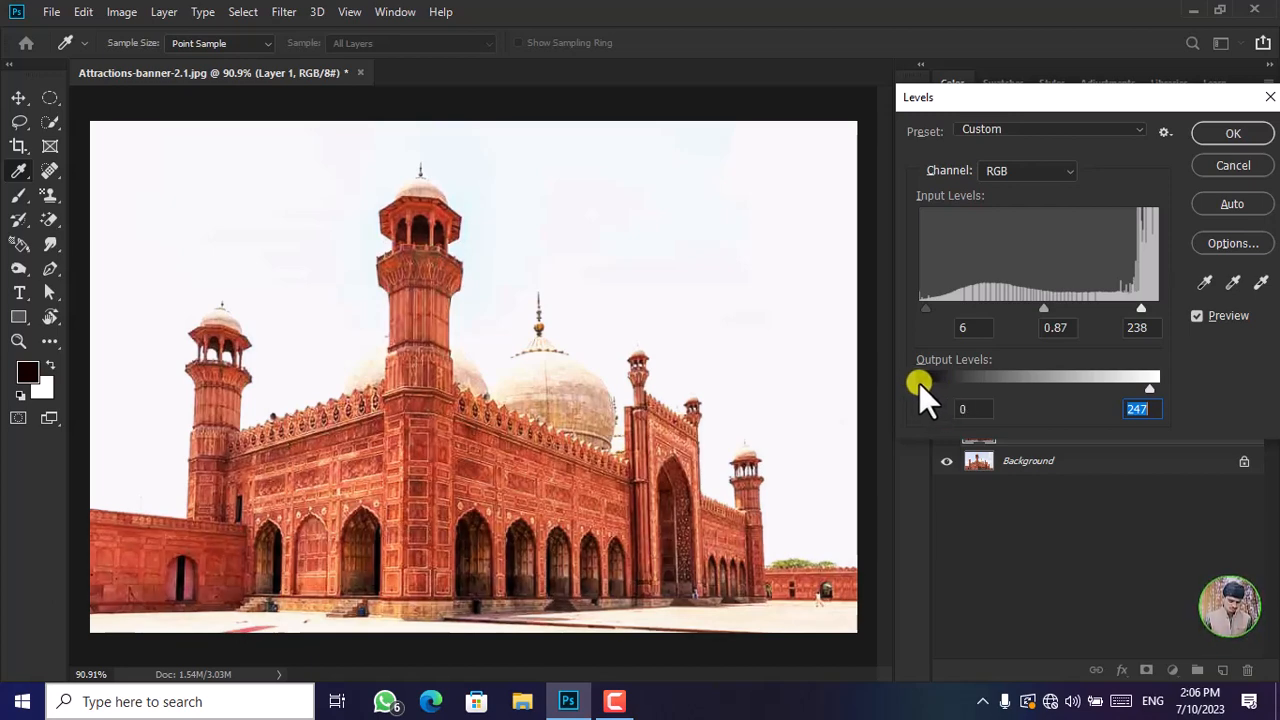
{"action": "left_click", "coordinate": [958, 414]}
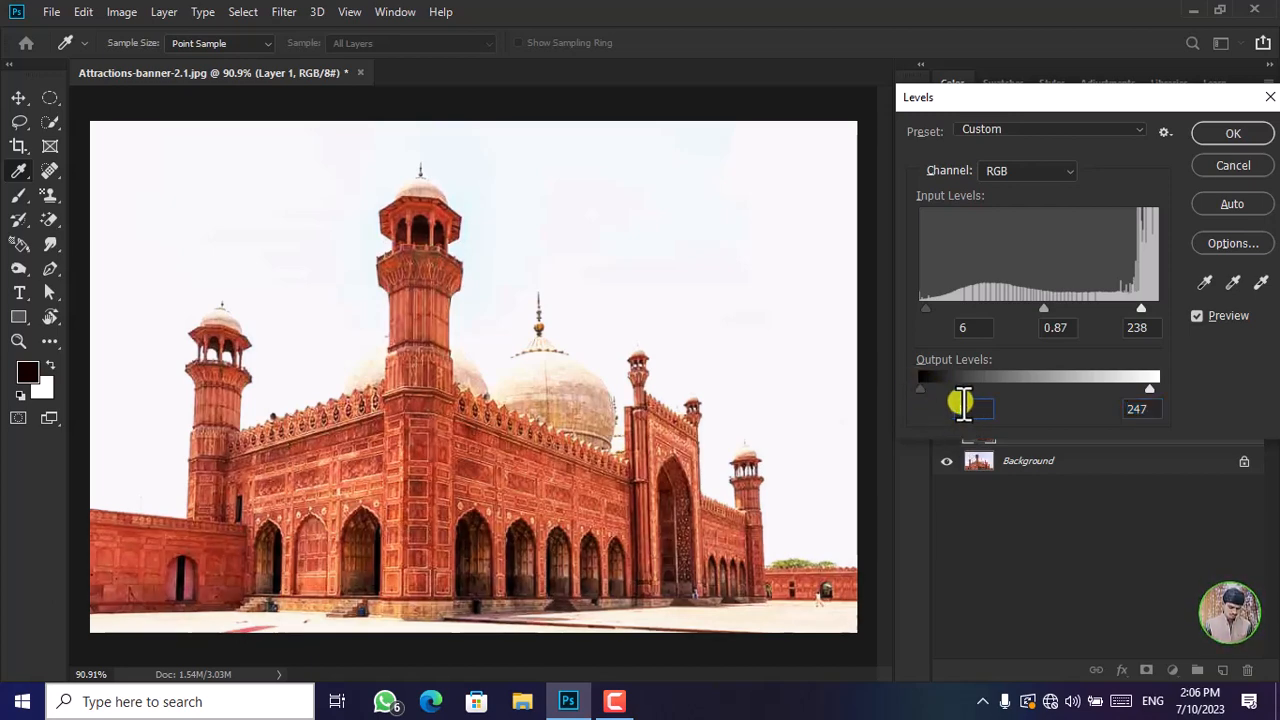
Switch Levels to the Red channel and set its midtone input to 1.33, keeping the shadow at 0 and highlight at 255.
{"action": "left_click", "coordinate": [1061, 173]}
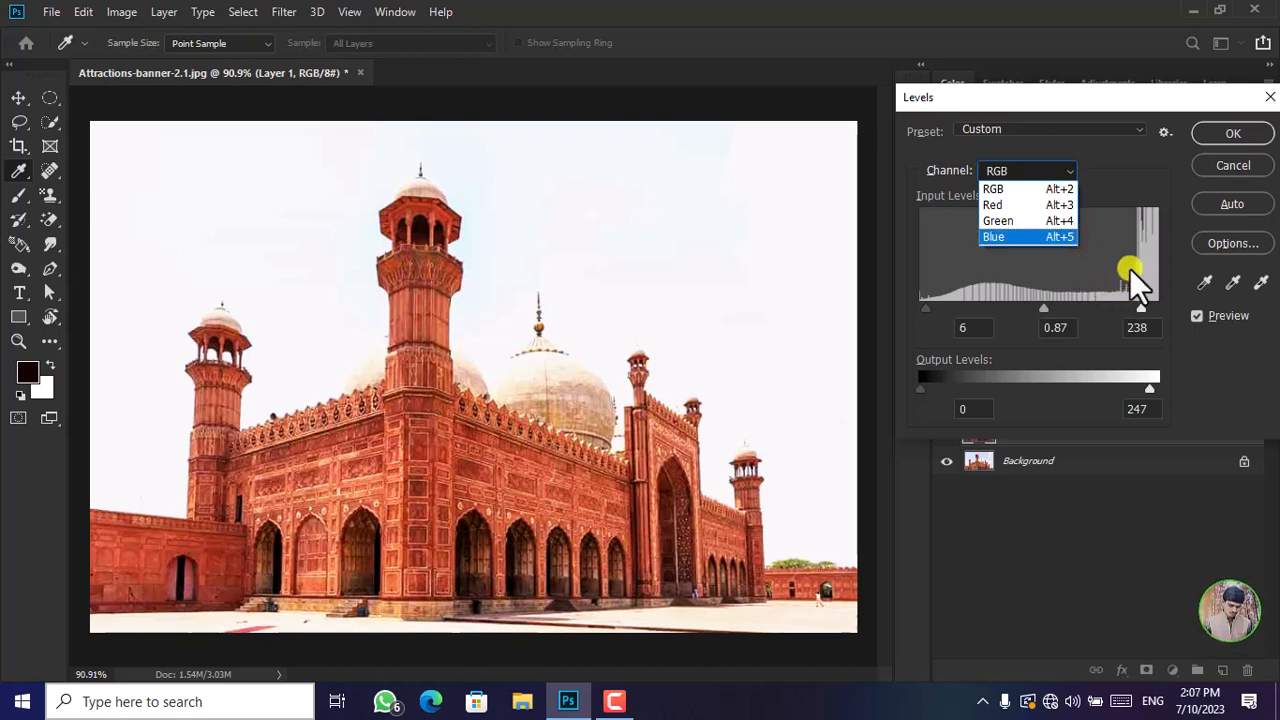
{"action": "left_click", "coordinate": [1047, 208]}
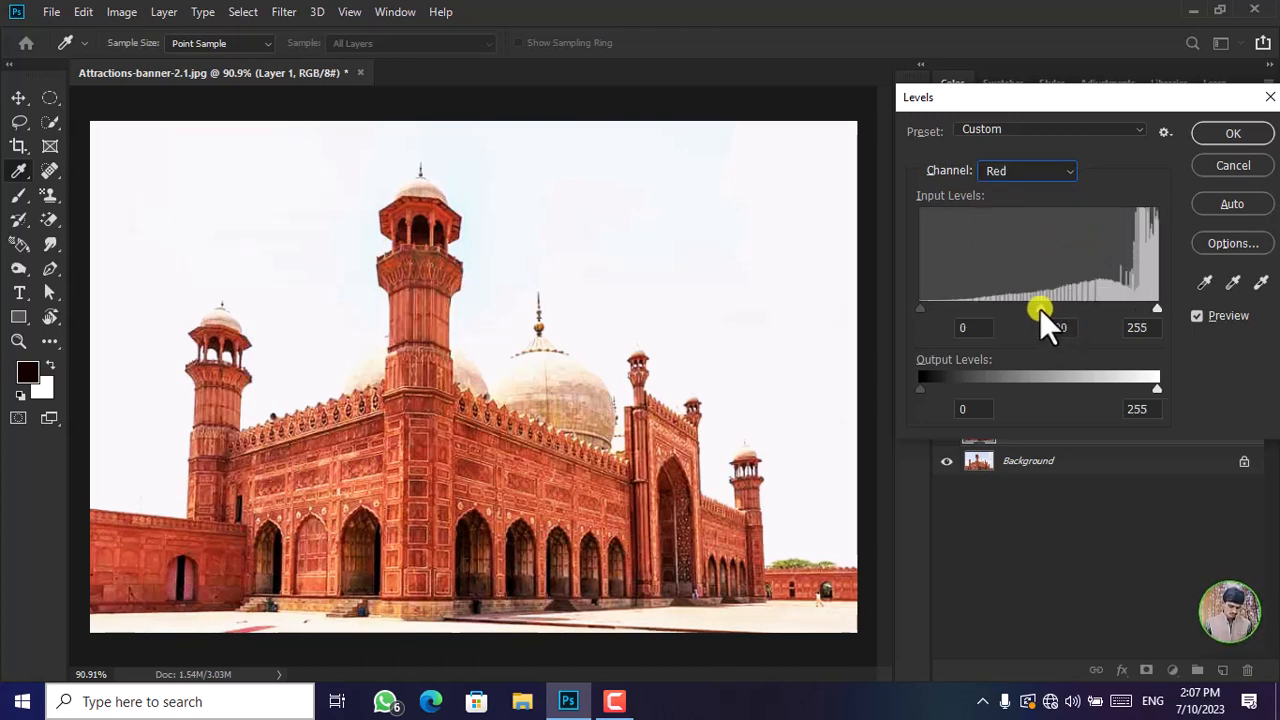
{"action": "mouse_move", "coordinate": [1032, 308]}
{"action": "left_mouse_down"}
{"action": "mouse_move", "coordinate": [941, 300]}
{"action": "mouse_move", "coordinate": [1139, 337]}
{"action": "mouse_move", "coordinate": [1020, 321]}
{"action": "left_mouse_up"}
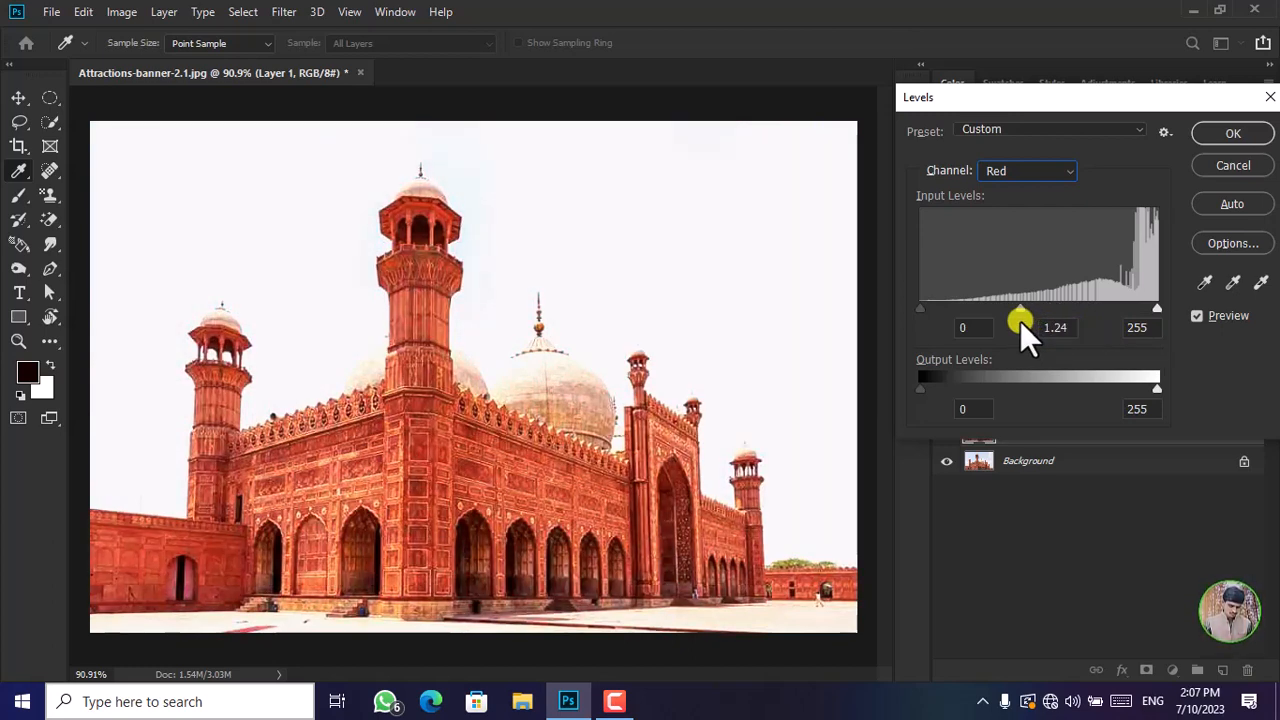
{"action": "left_click_drag", "start_coordinate": [1025, 321], "coordinate": [1020, 321]}
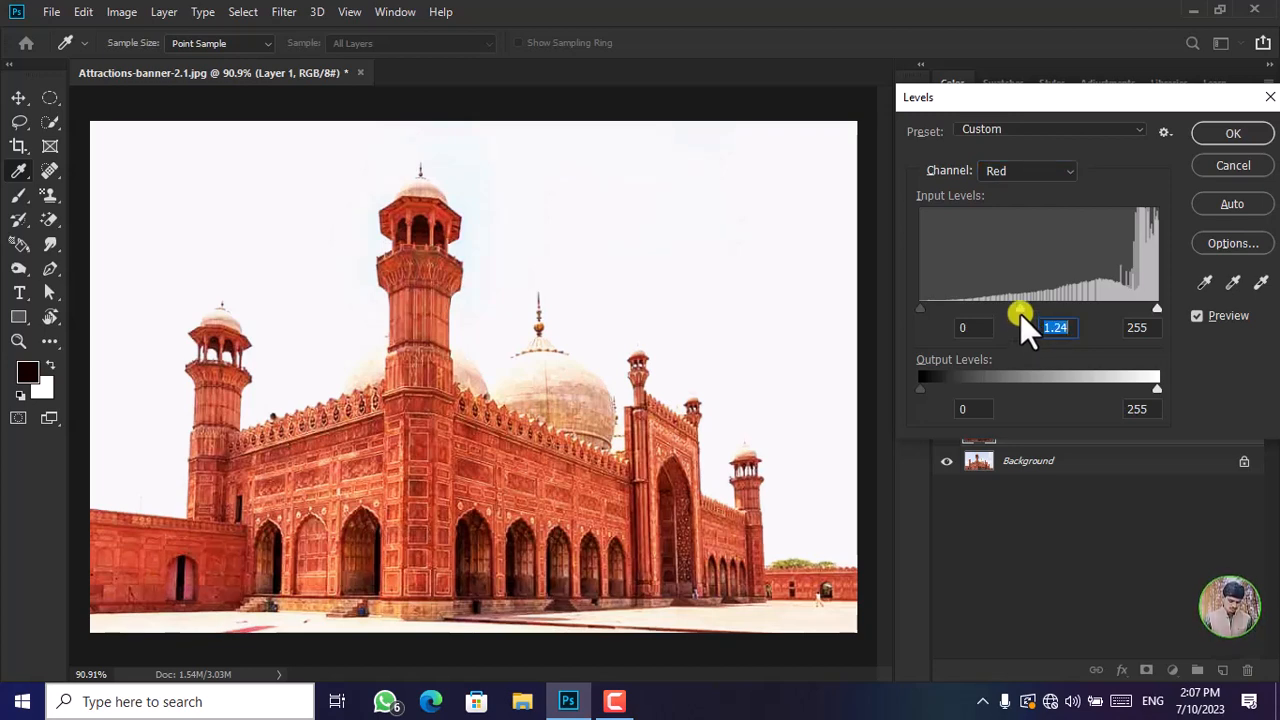
{"action": "left_click_drag", "start_coordinate": [1020, 309], "coordinate": [1026, 311]}
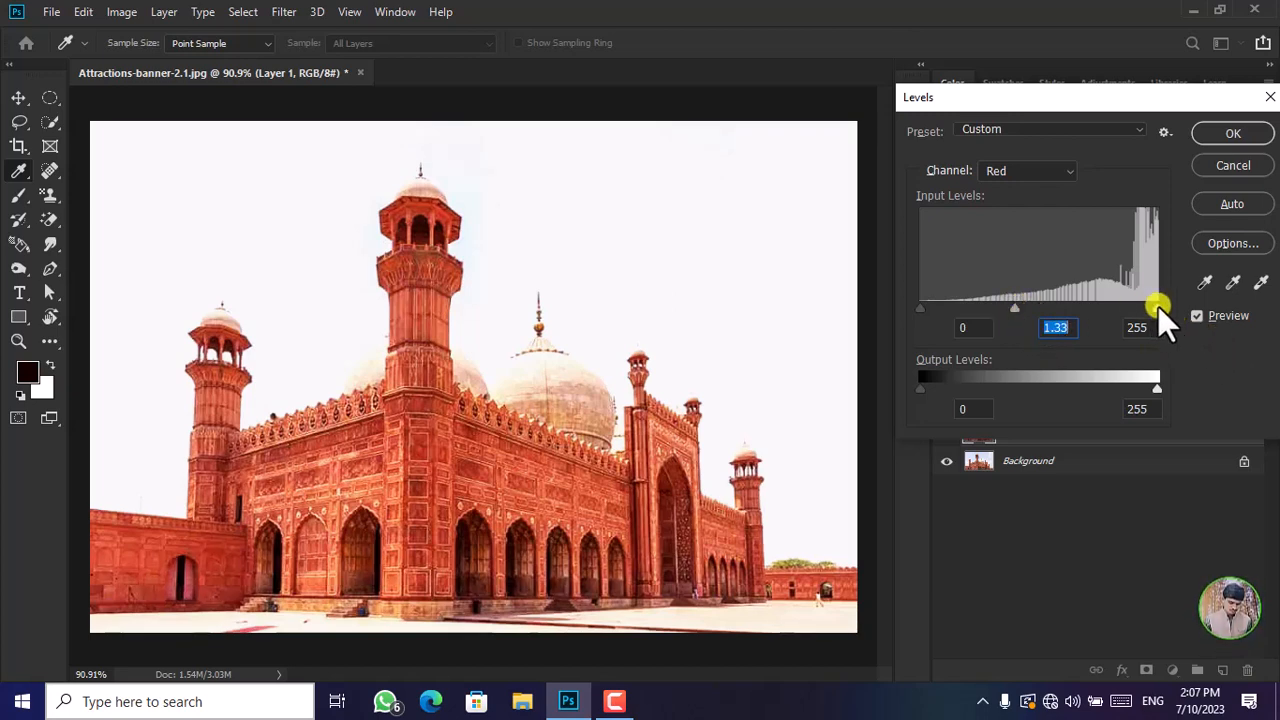
{"action": "mouse_move", "coordinate": [1158, 306]}
{"action": "left_mouse_down"}
{"action": "mouse_move", "coordinate": [1075, 294]}
{"action": "mouse_move", "coordinate": [1169, 308]}
{"action": "left_mouse_up"}
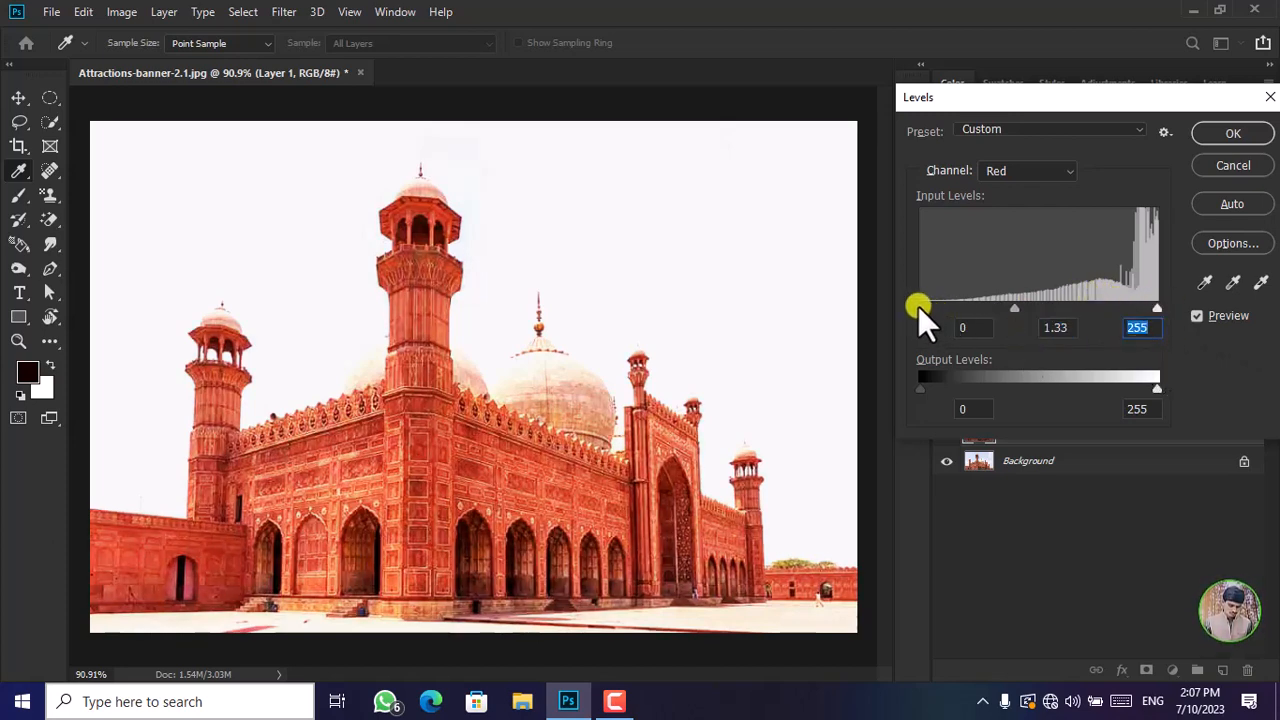
{"action": "mouse_move", "coordinate": [921, 307]}
{"action": "left_mouse_down"}
{"action": "mouse_move", "coordinate": [937, 308]}
{"action": "mouse_move", "coordinate": [889, 297]}
{"action": "mouse_move", "coordinate": [920, 305]}
{"action": "left_mouse_up"}
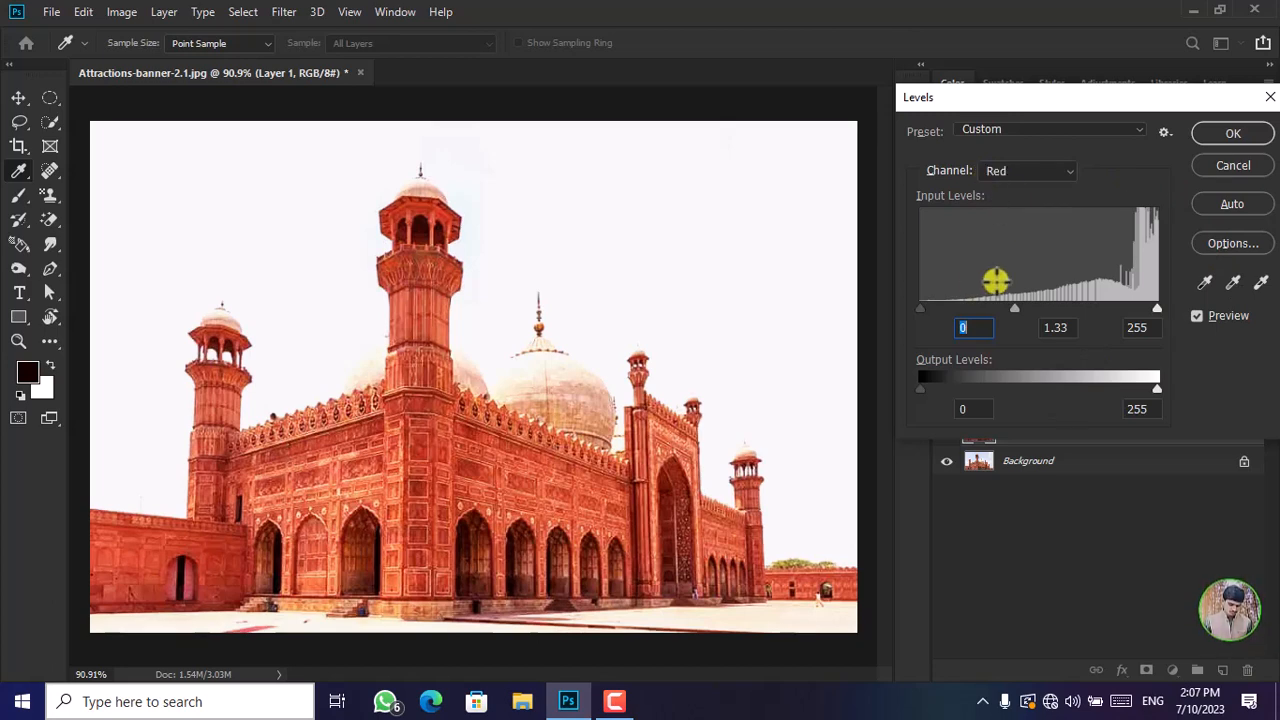
Try setting the white point by sampling the mosque's pale dome with the white eyedropper, and undo the sampling.
{"action": "left_click", "coordinate": [1203, 285]}
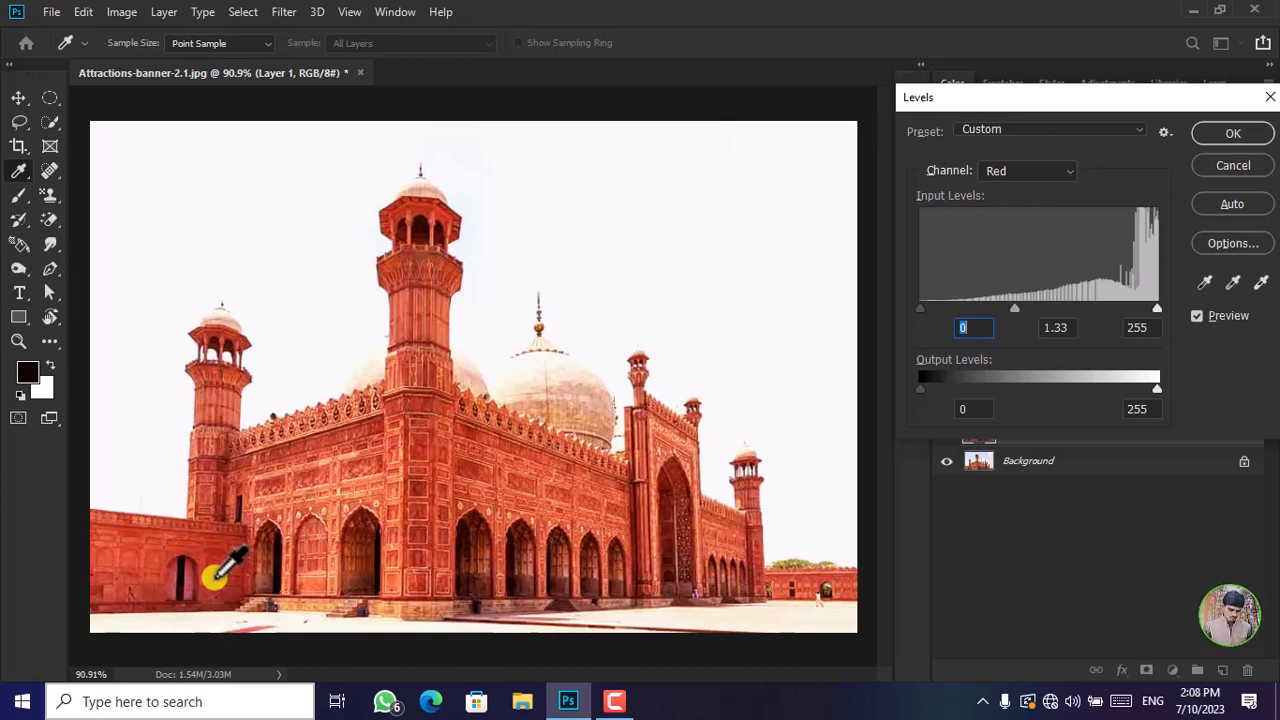
{"action": "left_click", "coordinate": [1260, 285]}
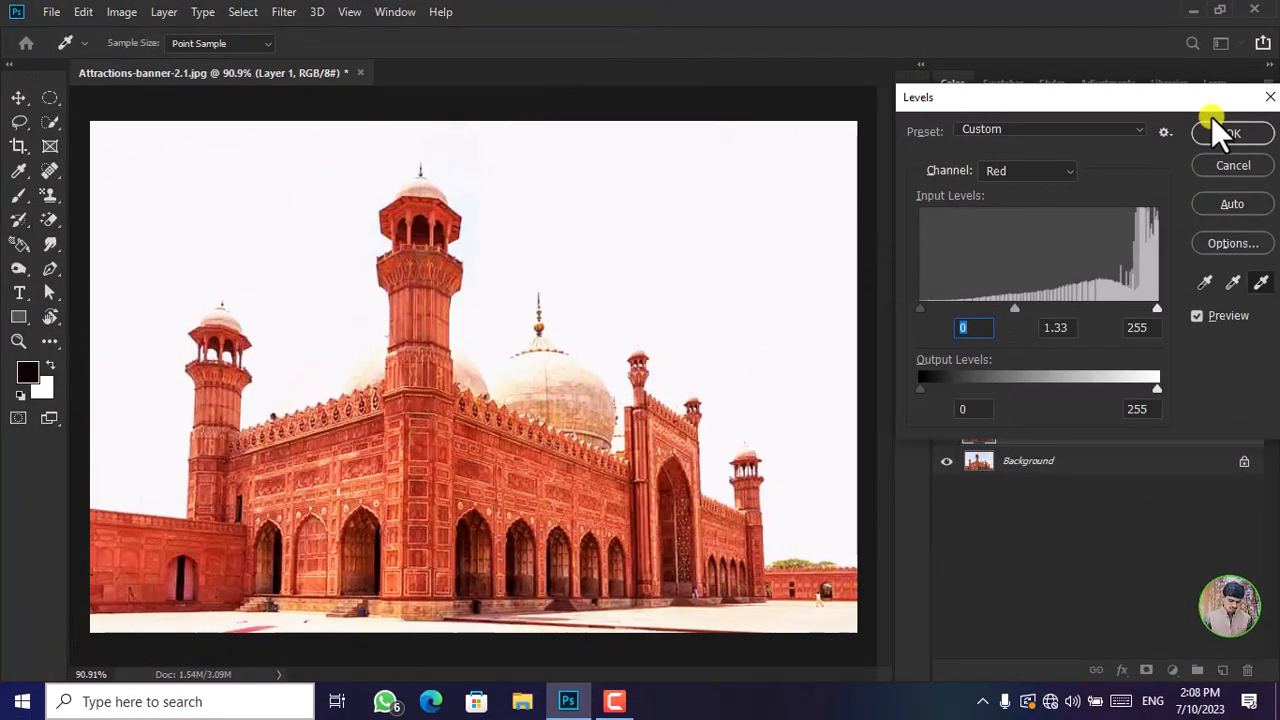
{"action": "left_click_drag", "start_coordinate": [1207, 105], "coordinate": [1190, 132]}
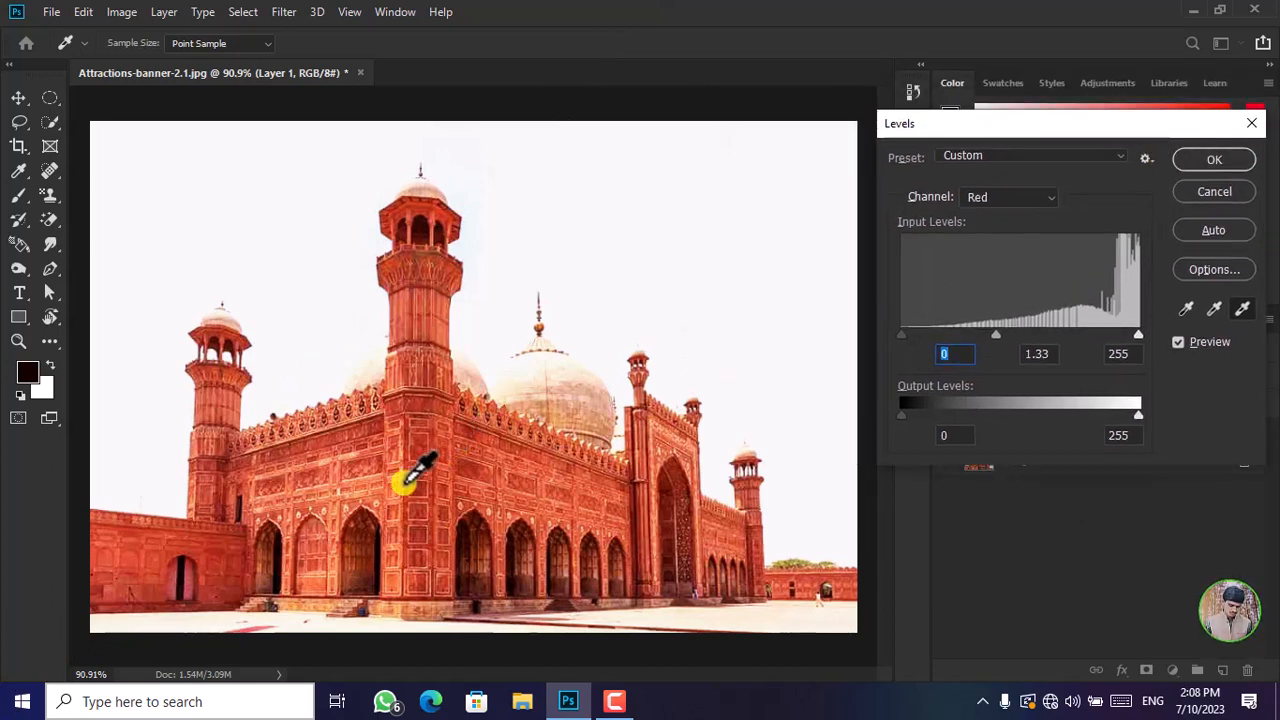
{"action": "left_click", "coordinate": [580, 375]}
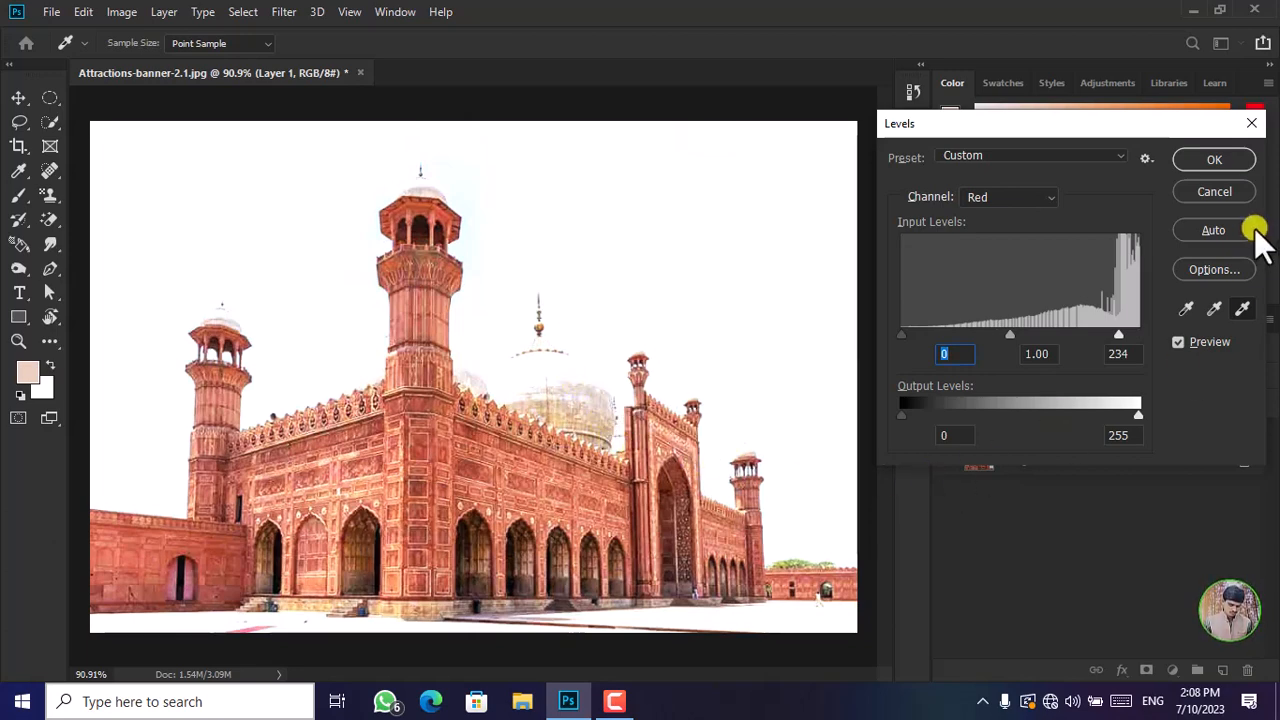
{"action": "key", "text": "ctrl+z"}
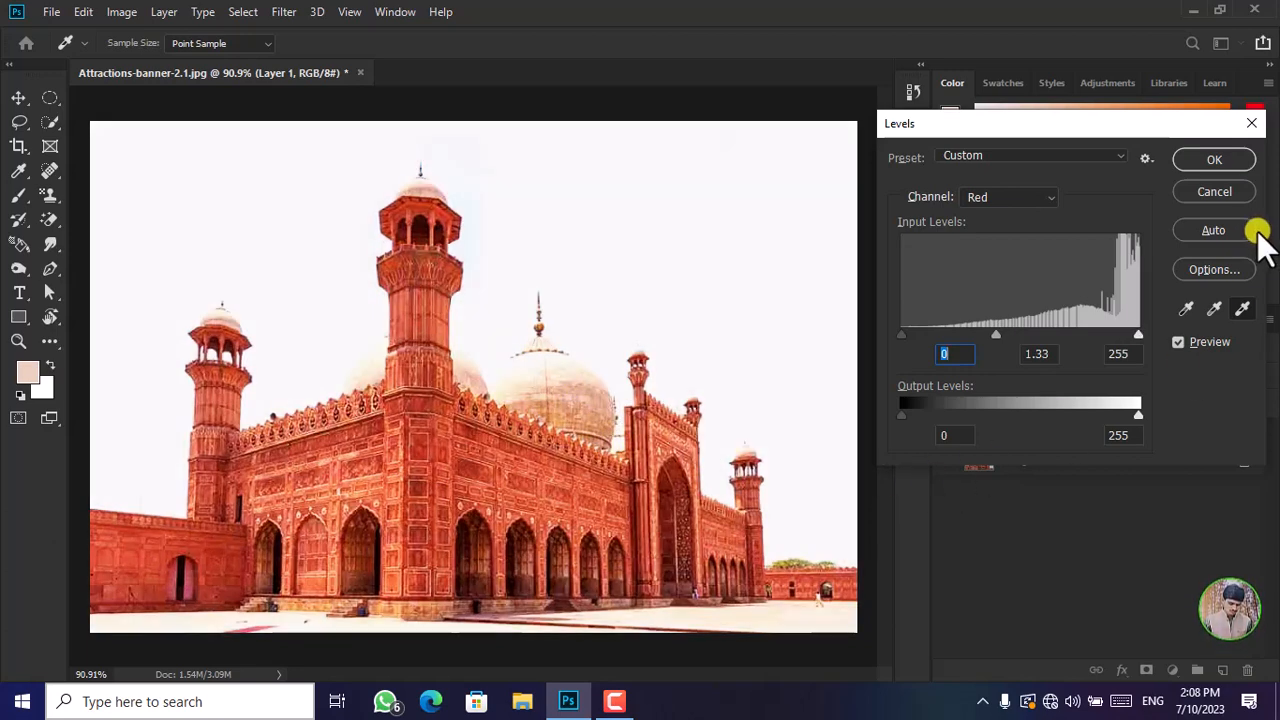
Apply the Levels adjustment to Layer 1 and activate the Move tool.
{"action": "left_click", "coordinate": [1248, 165]}
{"action": "key", "text": "v"}
{"action": "scroll", "coordinate": [508, 414], "scroll_direction": "down", "scroll_amount": 1}
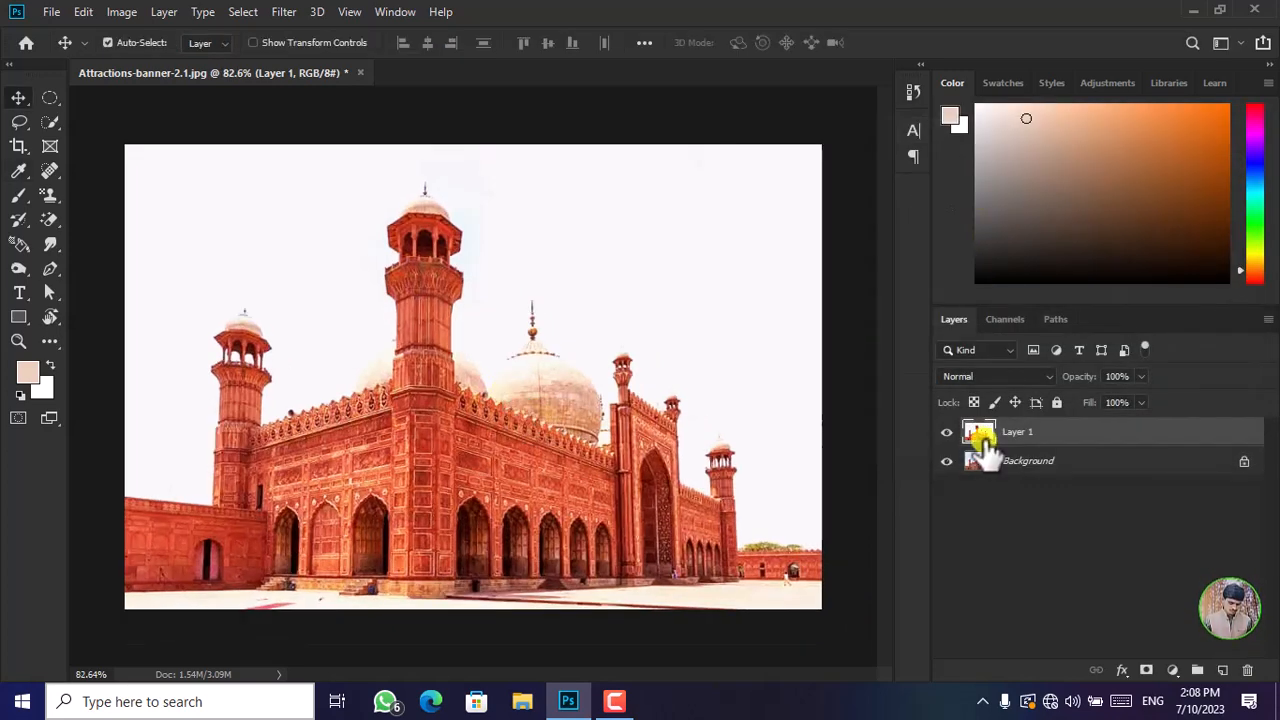
Compare the Levels result with the original Background by hiding Layer 1 and showing it again.
{"action": "left_click", "coordinate": [946, 433]}
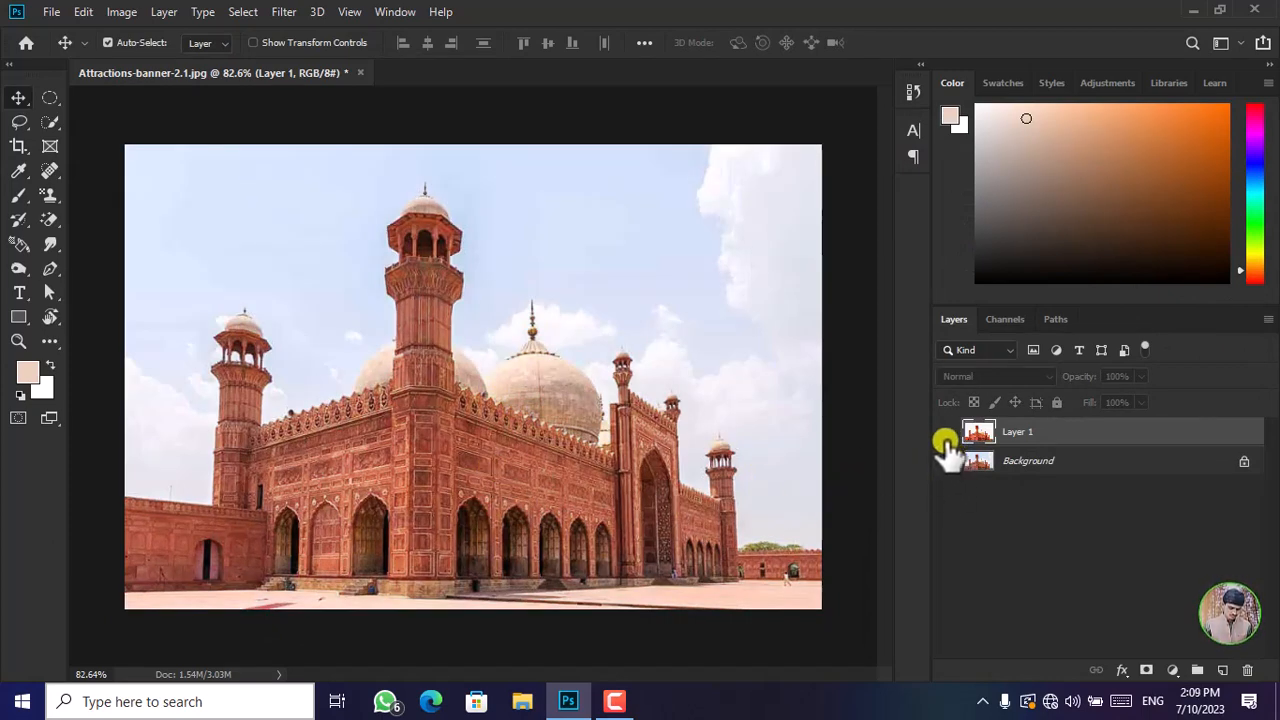
{"action": "left_click", "coordinate": [944, 433]}
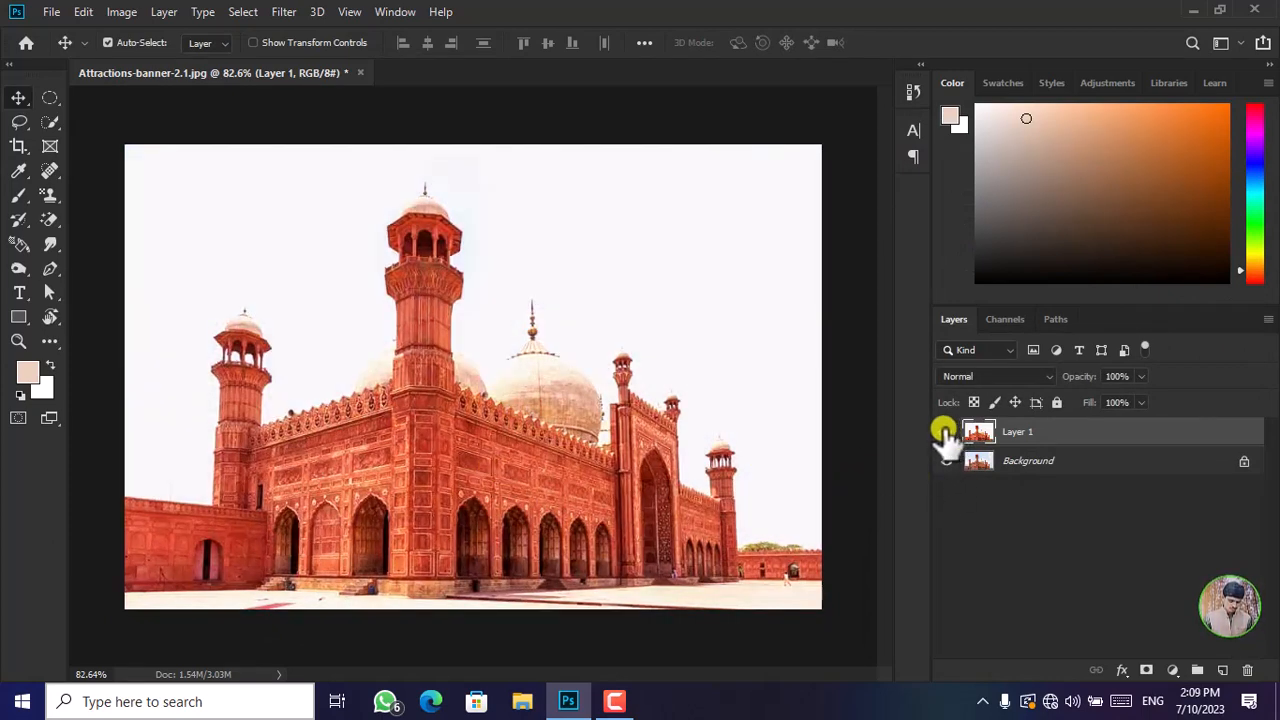
{"action": "scroll", "coordinate": [626, 442], "scroll_direction": "down", "scroll_amount": 2}
{"action": "scroll", "coordinate": [626, 442], "scroll_direction": "up", "scroll_amount": 2}
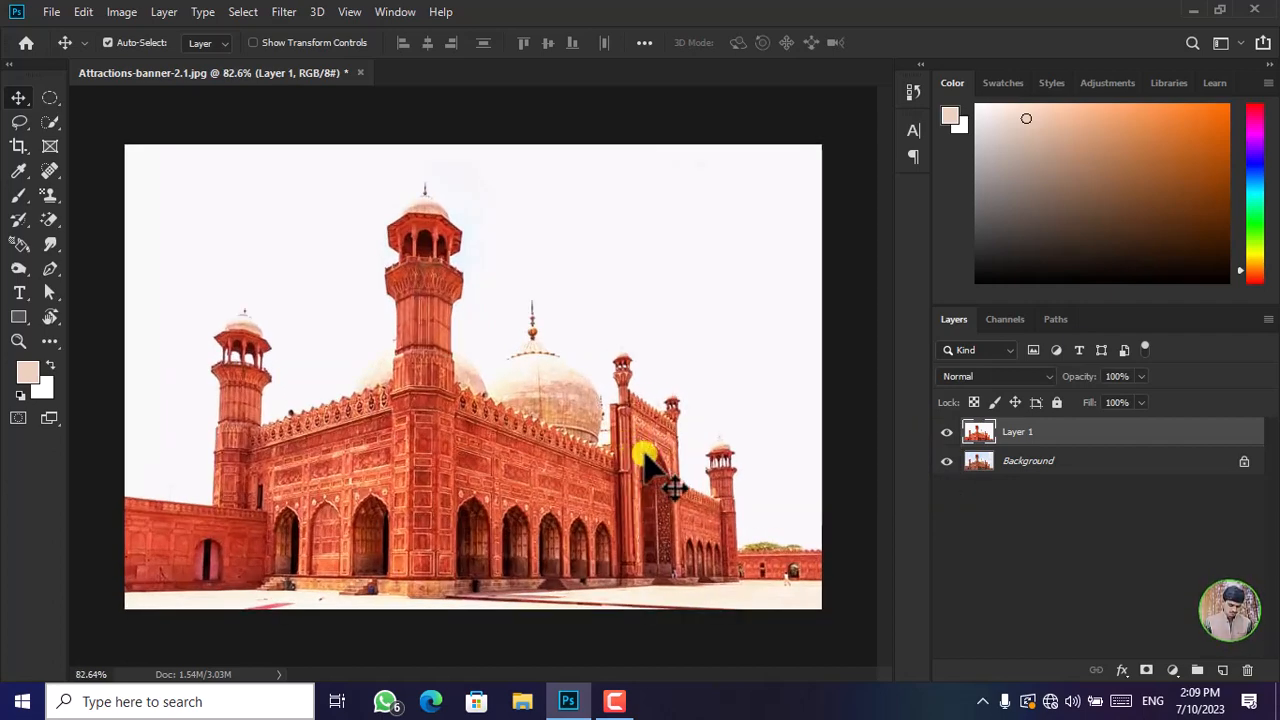
{"action": "scroll", "coordinate": [645, 457], "scroll_direction": "up", "scroll_amount": 1}
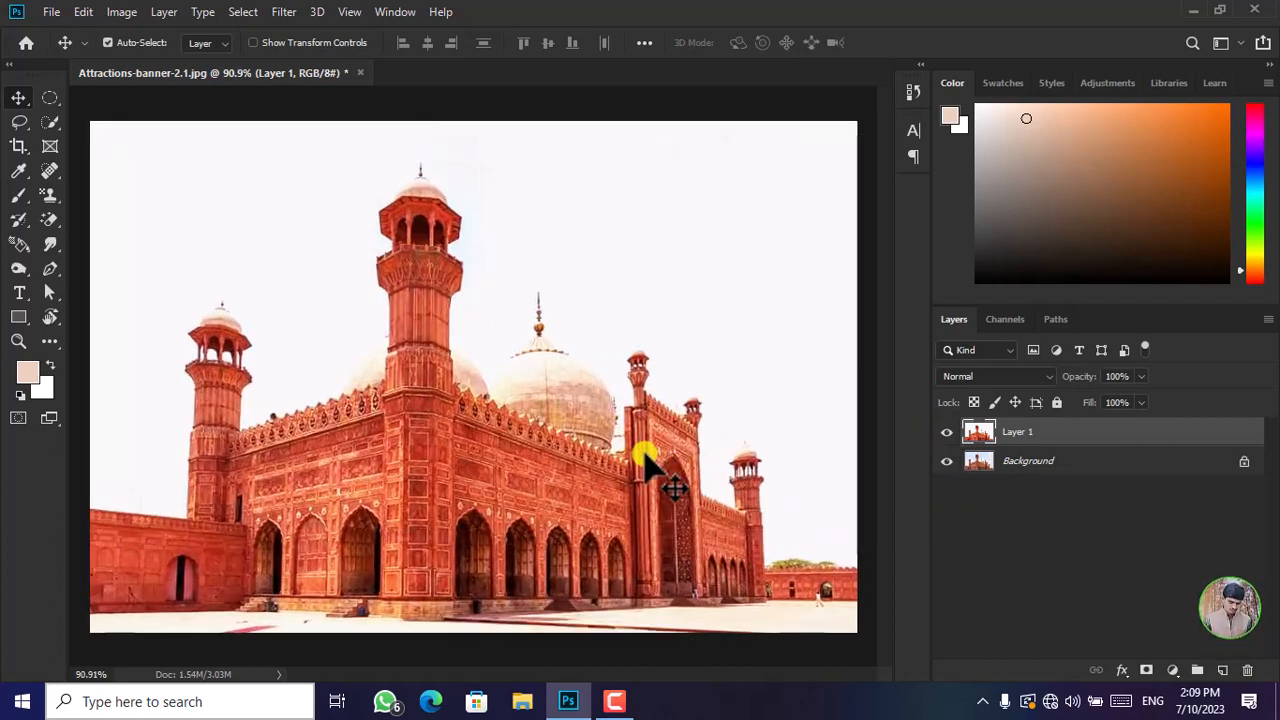